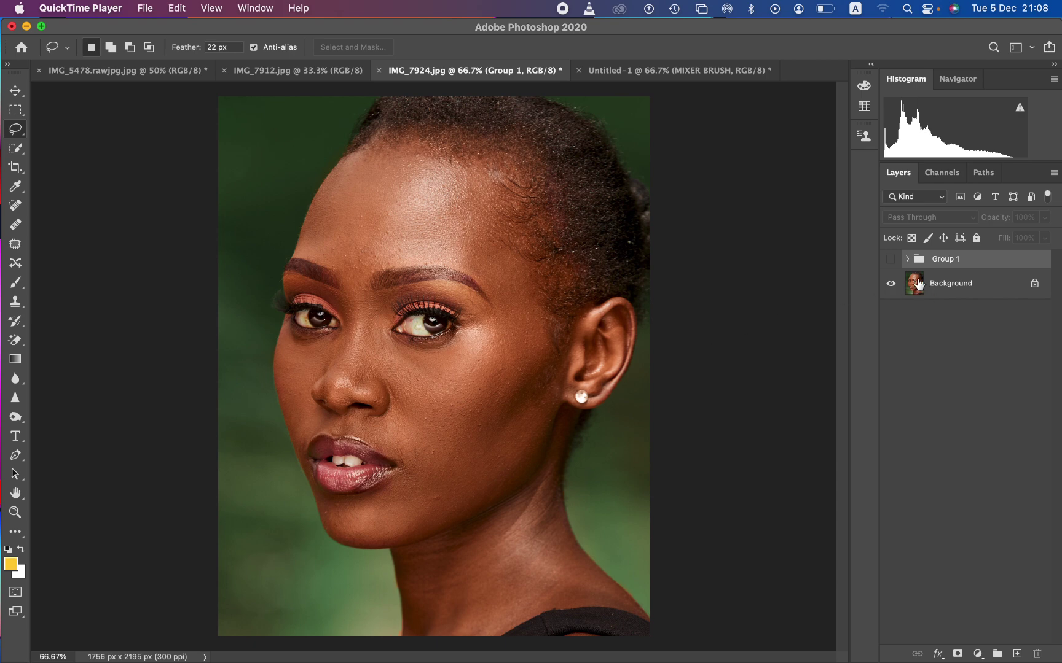
Step: Compare the portrait with and without the retouched Group 1, and delete that group
left_click(891, 268)
left_click(891, 260)
left_click(891, 263)
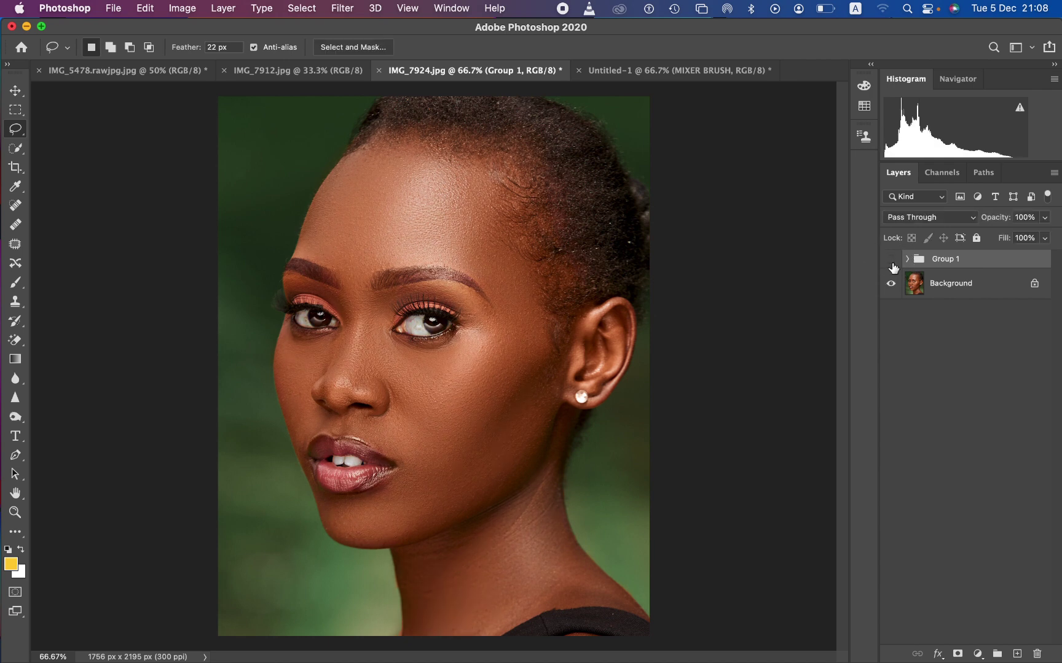
left_click_drag(978, 272, 1036, 653)
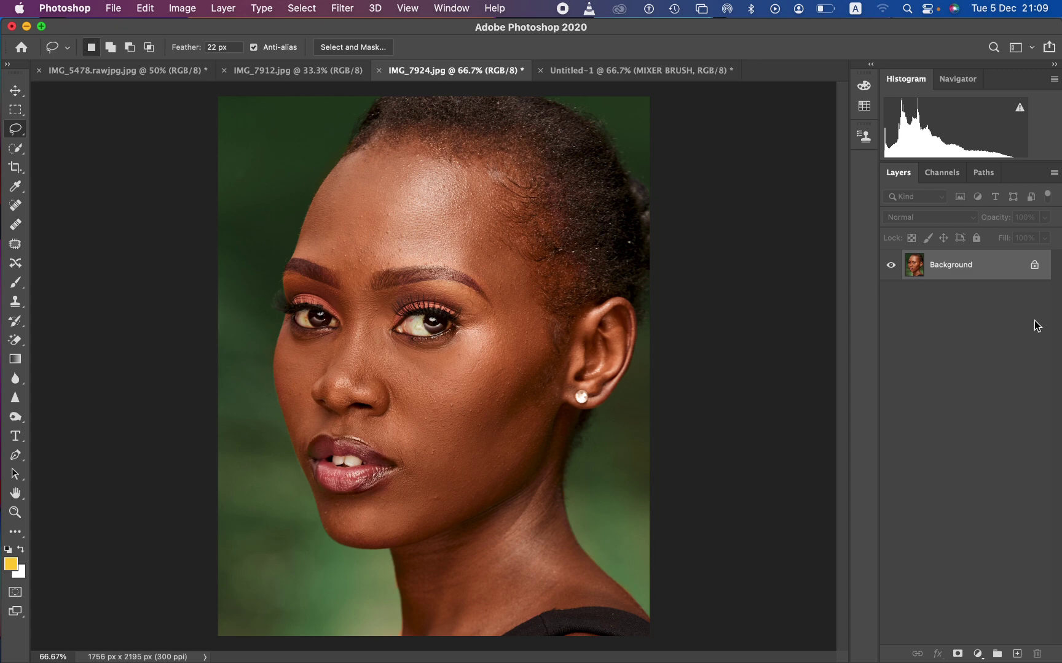
Step: Duplicate the Background layer twice, naming the lower copy "color" and the upper copy "texture"
key("super+j")
key("super+j")
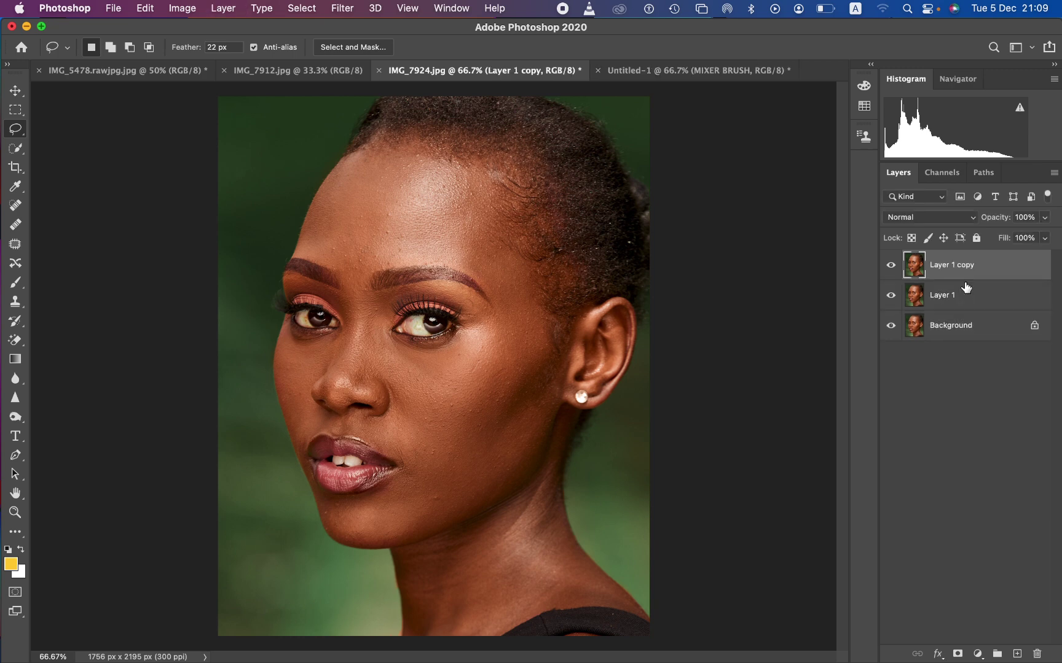
double_click(940, 295)
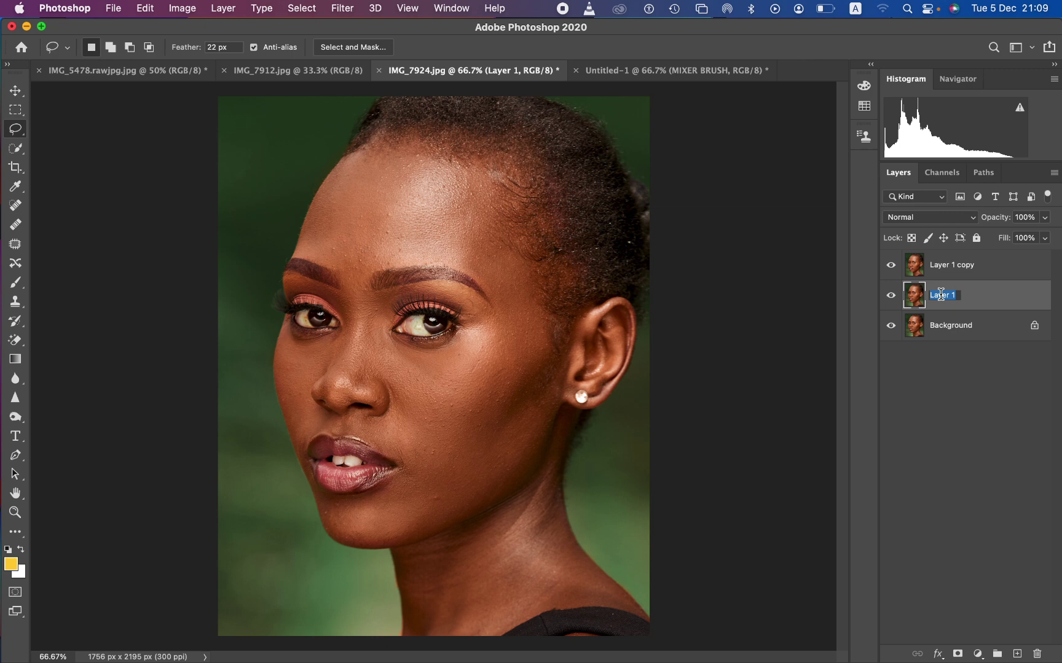
type("color")
double_click(944, 262)
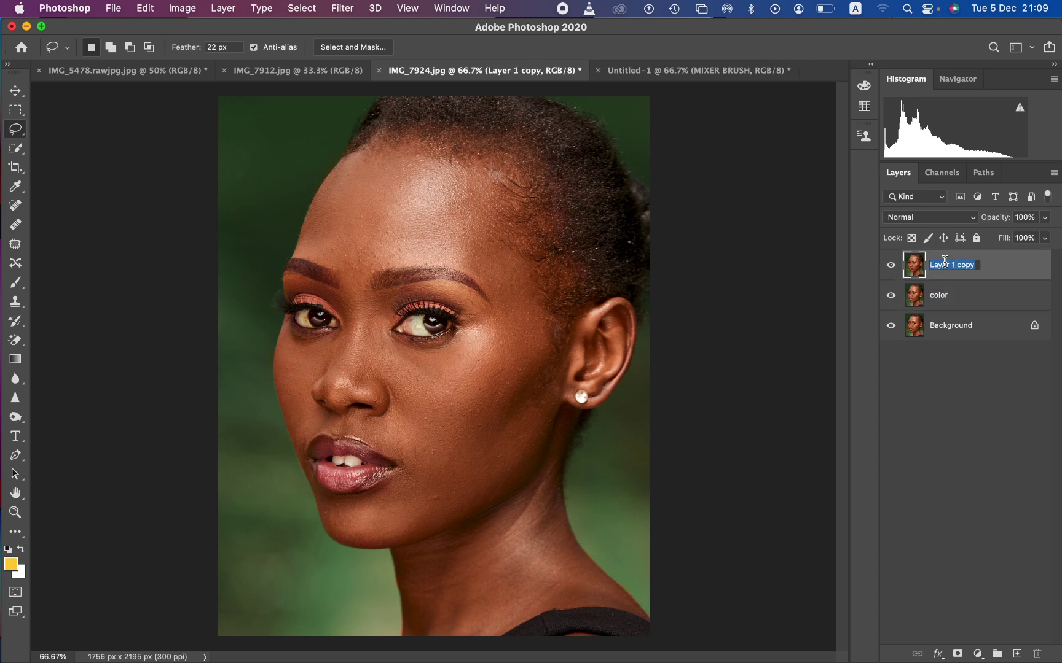
type("texture")
key("Return")
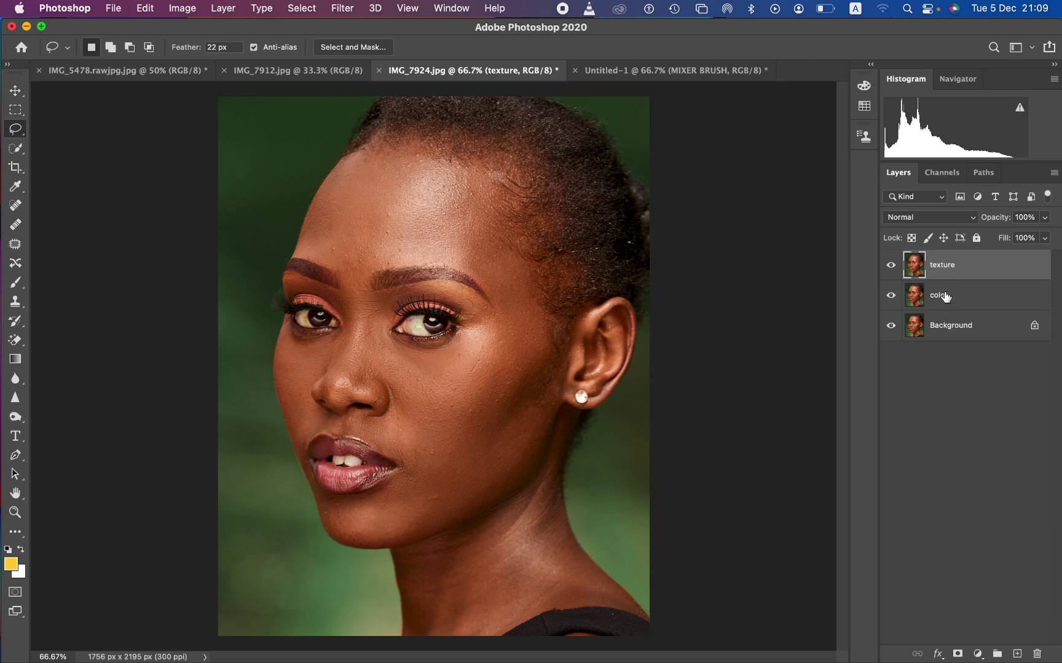
Step: Hide the texture layer and apply a Gaussian Blur with a 7.0-pixel radius to the color layer
left_click(890, 265)
left_click(960, 301)
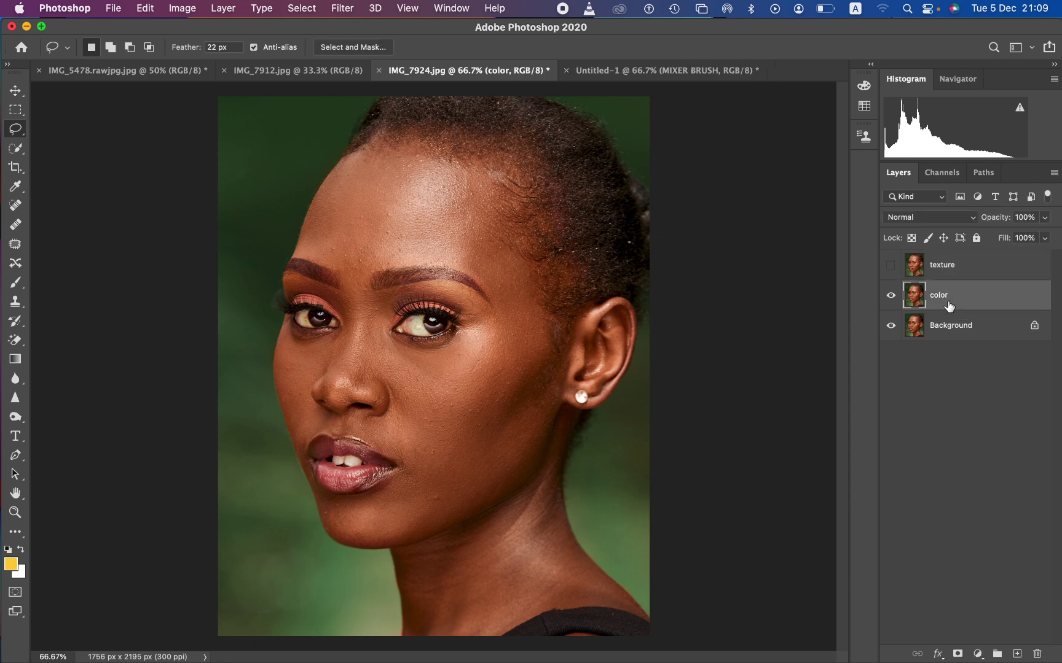
left_click(342, 9)
mouse_move(403, 182)
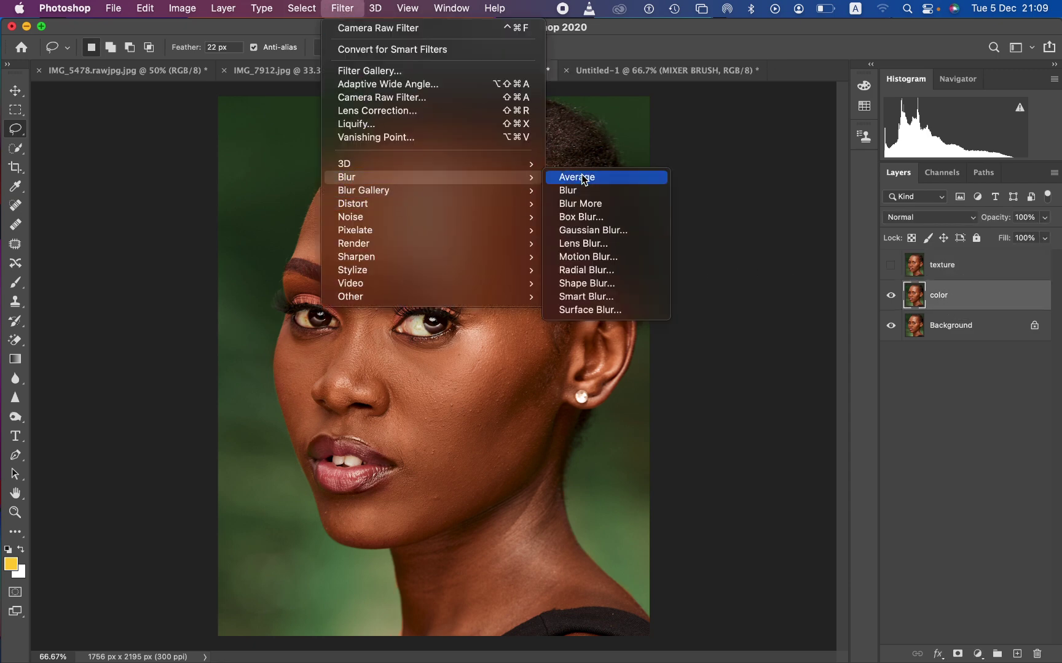
left_click(639, 239)
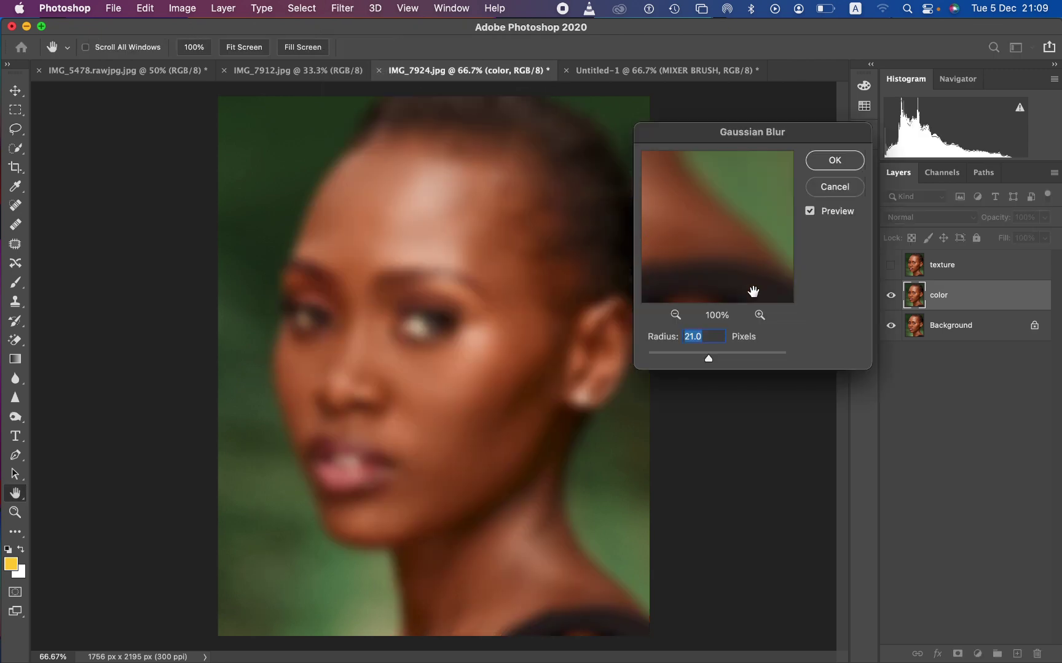
left_click_drag(709, 359, 635, 366)
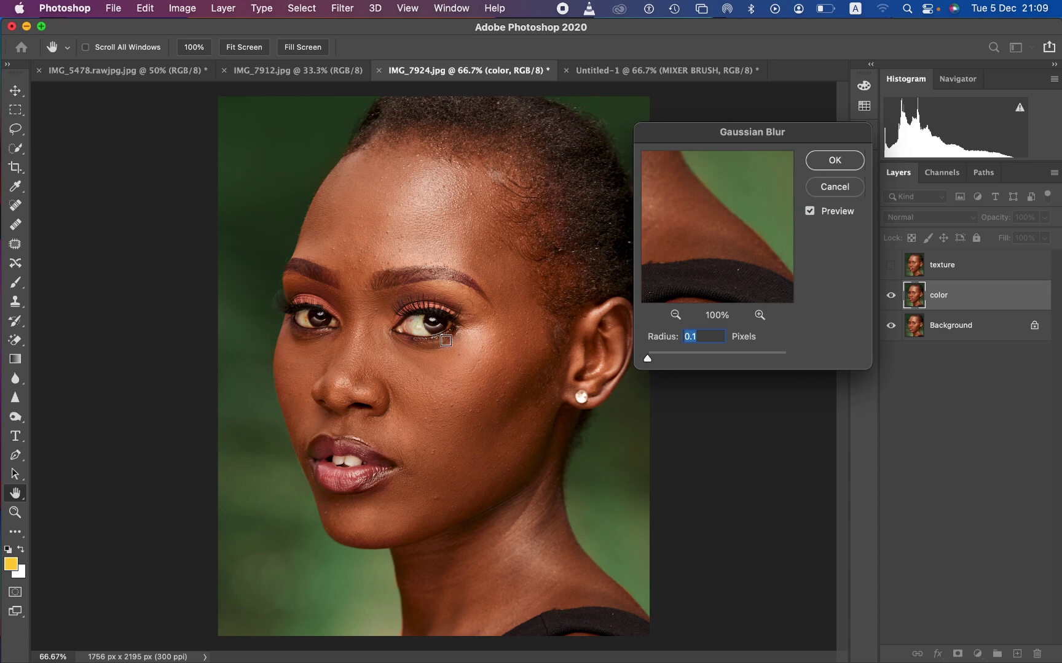
left_click(359, 324)
left_click_drag(360, 324, 359, 356)
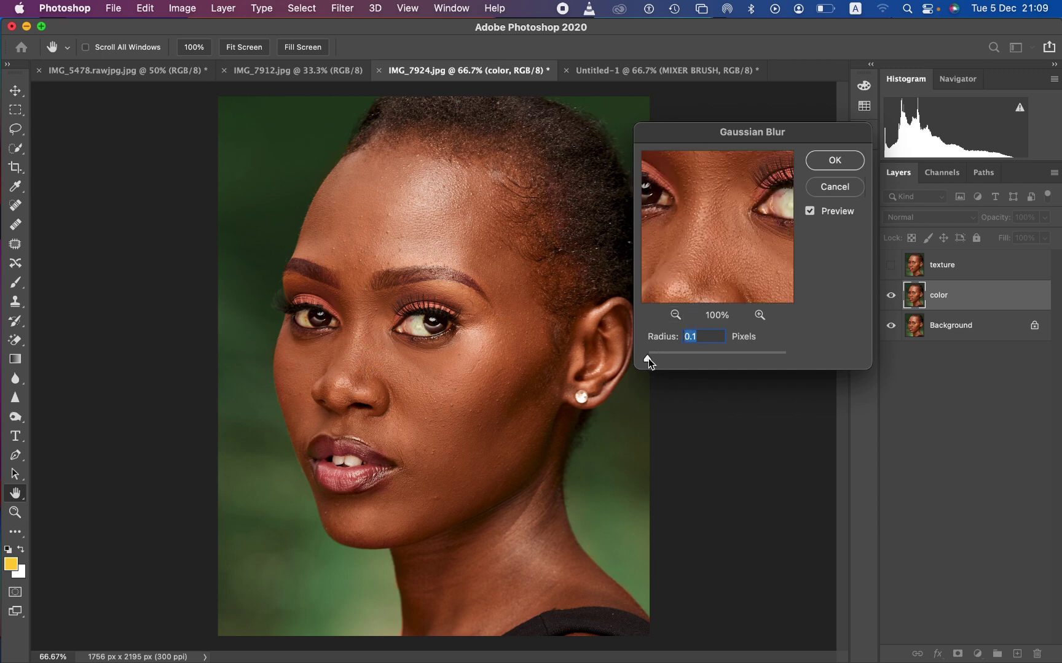
left_click_drag(651, 357, 663, 360)
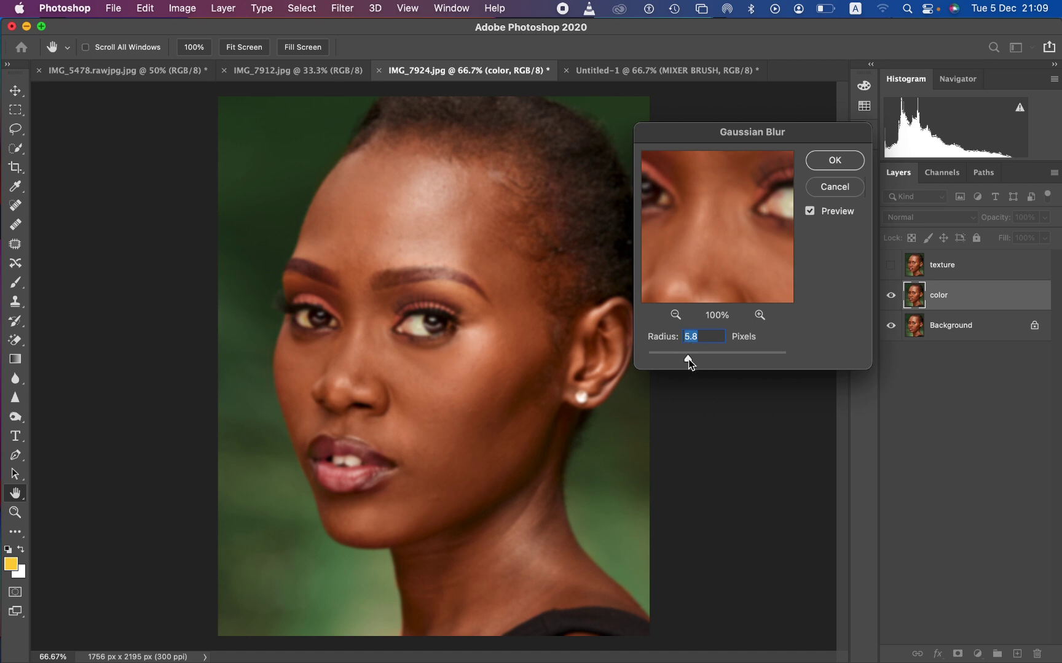
left_click_drag(691, 361, 693, 360)
left_click_drag(708, 262, 711, 241)
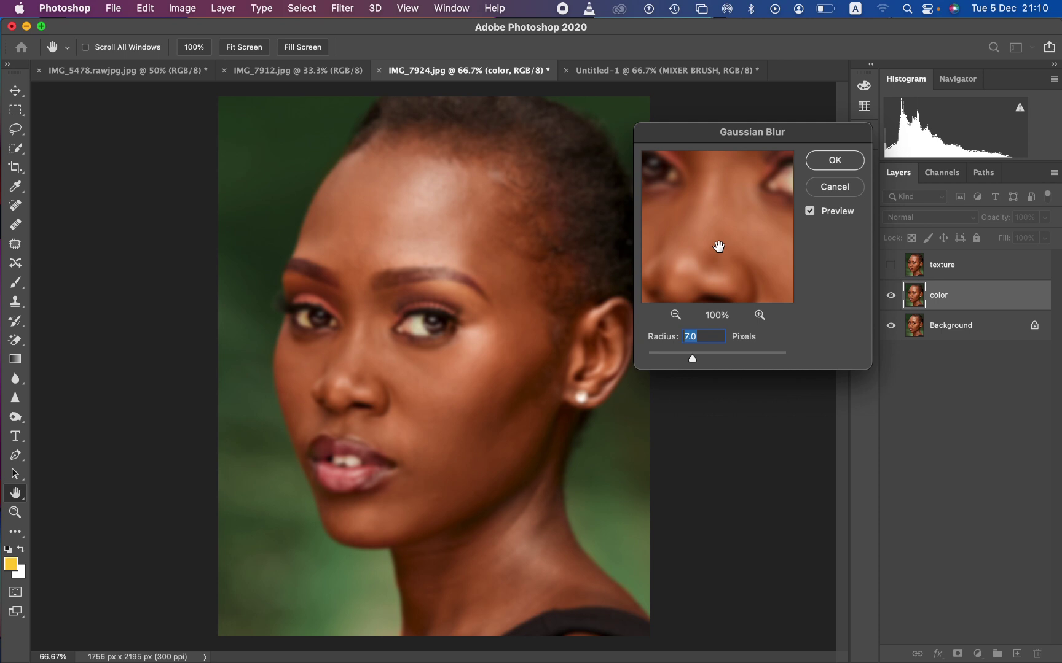
left_click(827, 164)
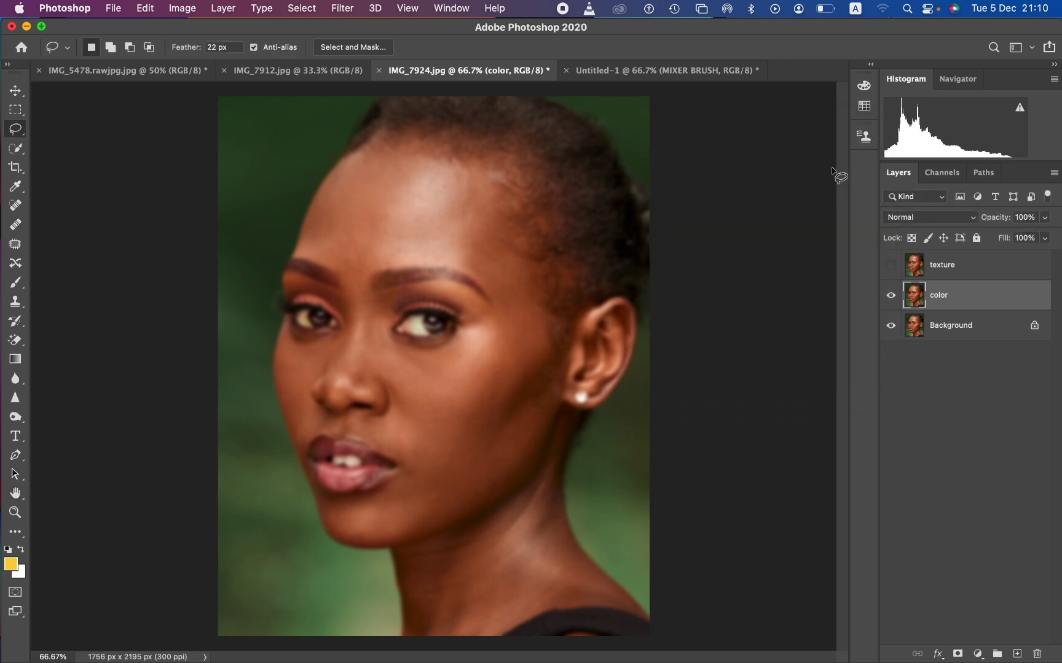
Step: Show the texture layer and open Apply Image on it, using the color layer as source with Subtract blending
left_click(962, 274)
left_click(891, 265)
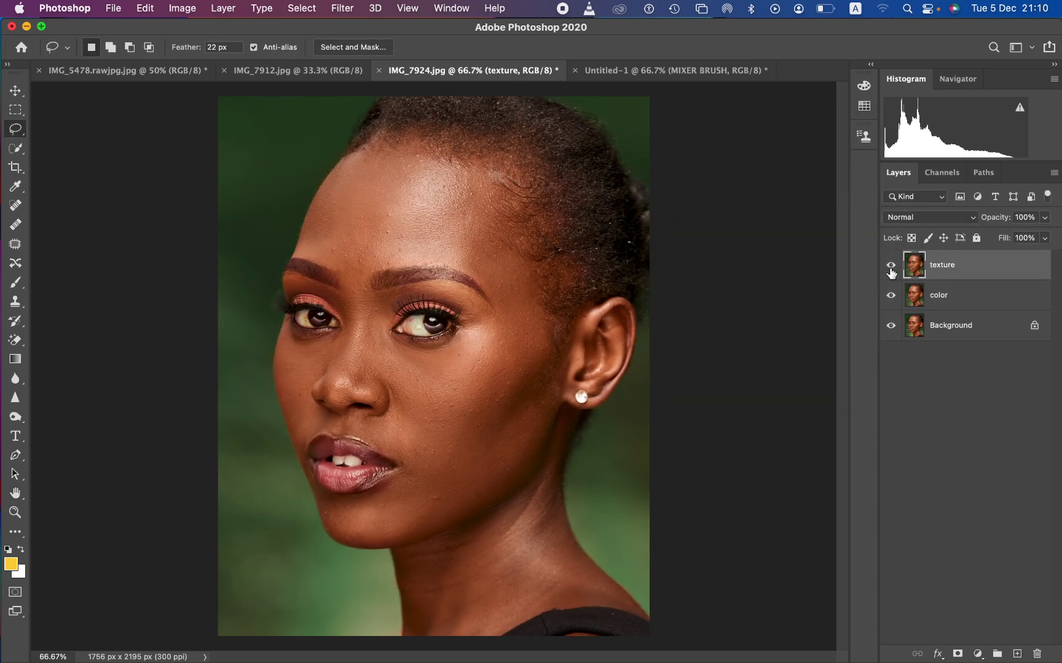
left_click(183, 8)
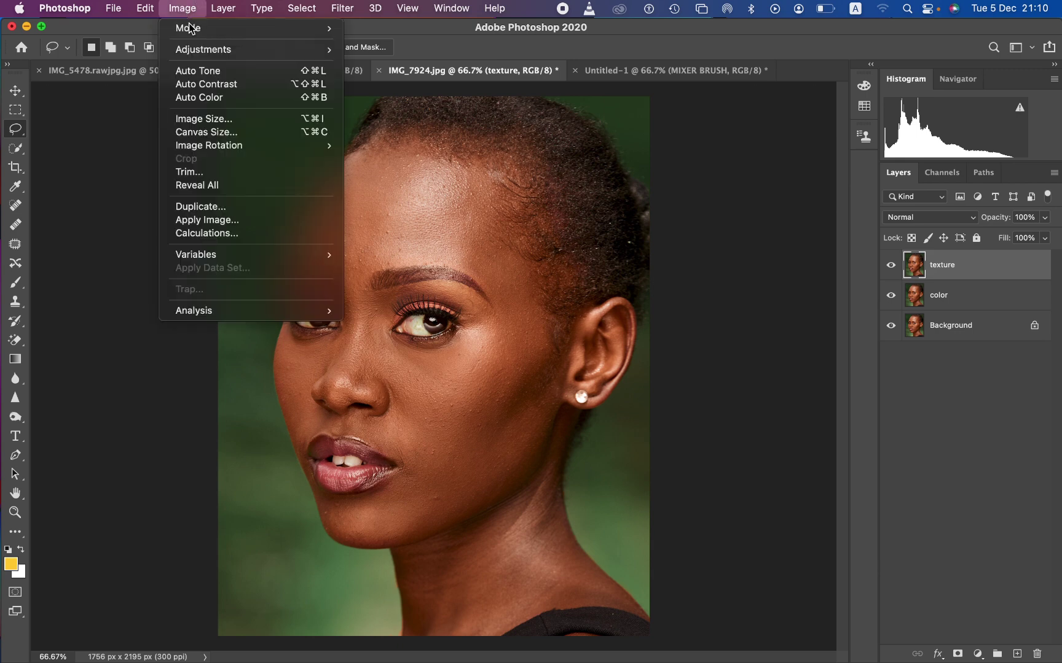
left_click(239, 222)
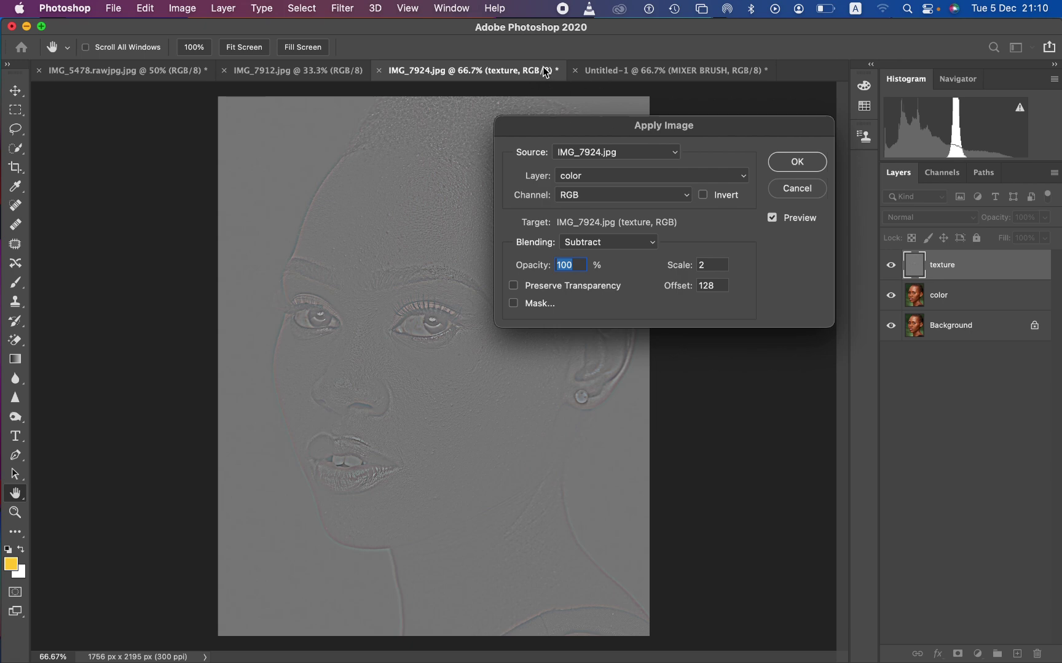
left_click(633, 178)
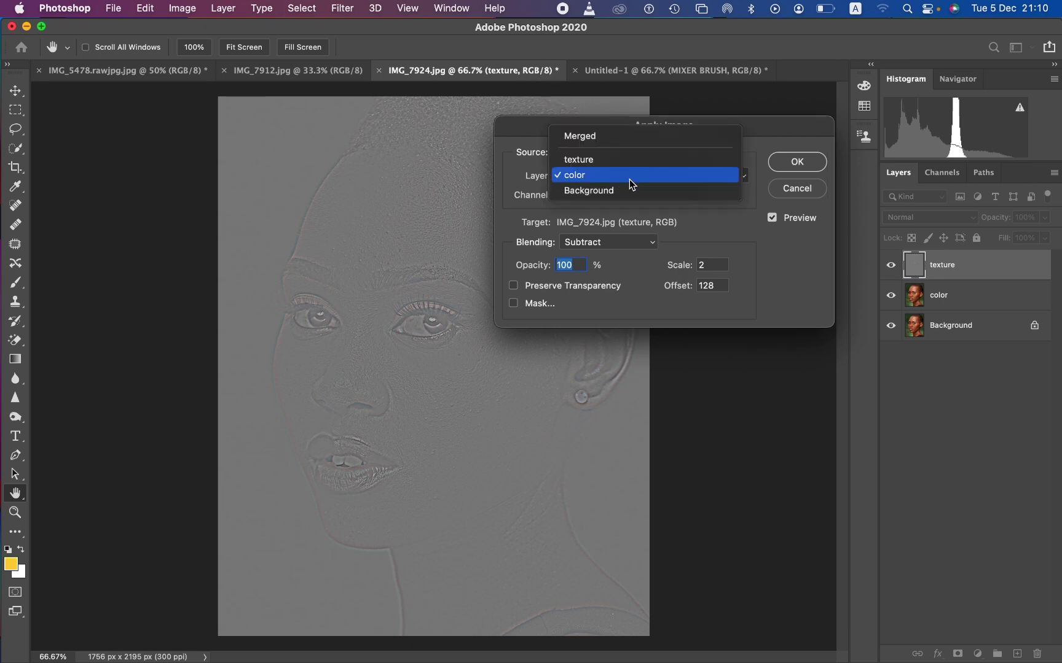
left_click(609, 242)
left_click(609, 242)
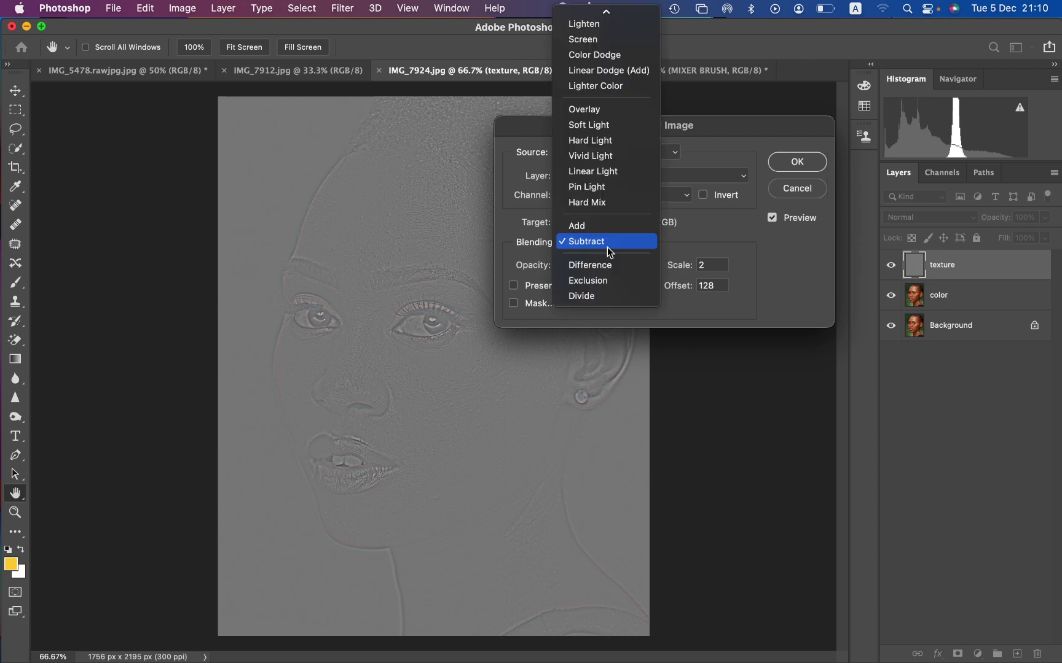
left_click(605, 243)
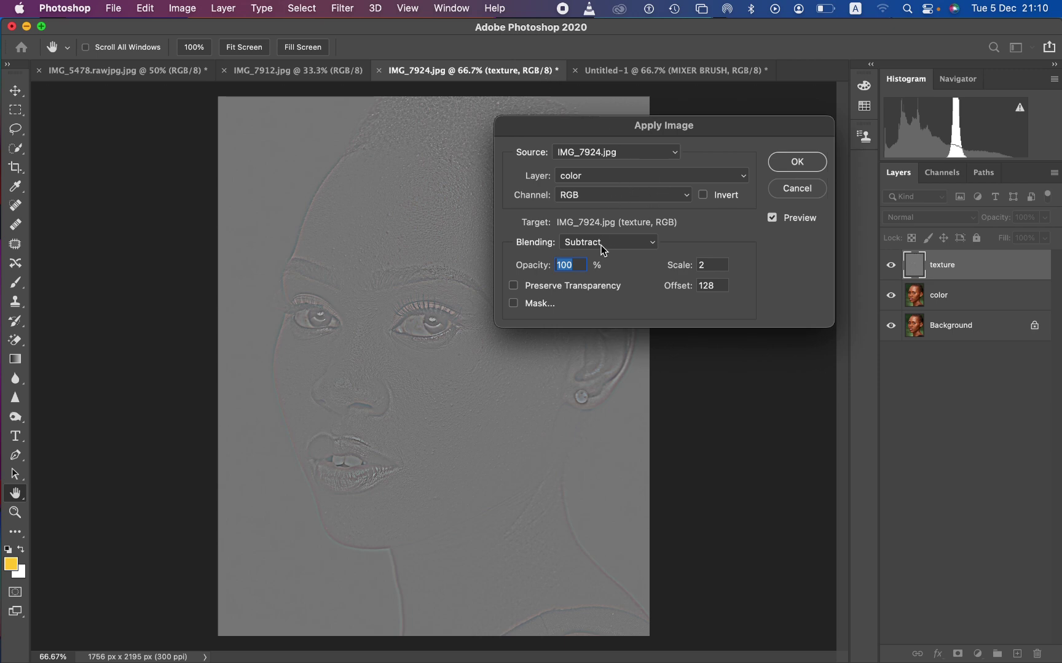
Step: Try Add blending in Apply Image, with the source channel inverted and not inverted
left_click(605, 177)
left_click(606, 176)
left_click(602, 241)
left_click(607, 223)
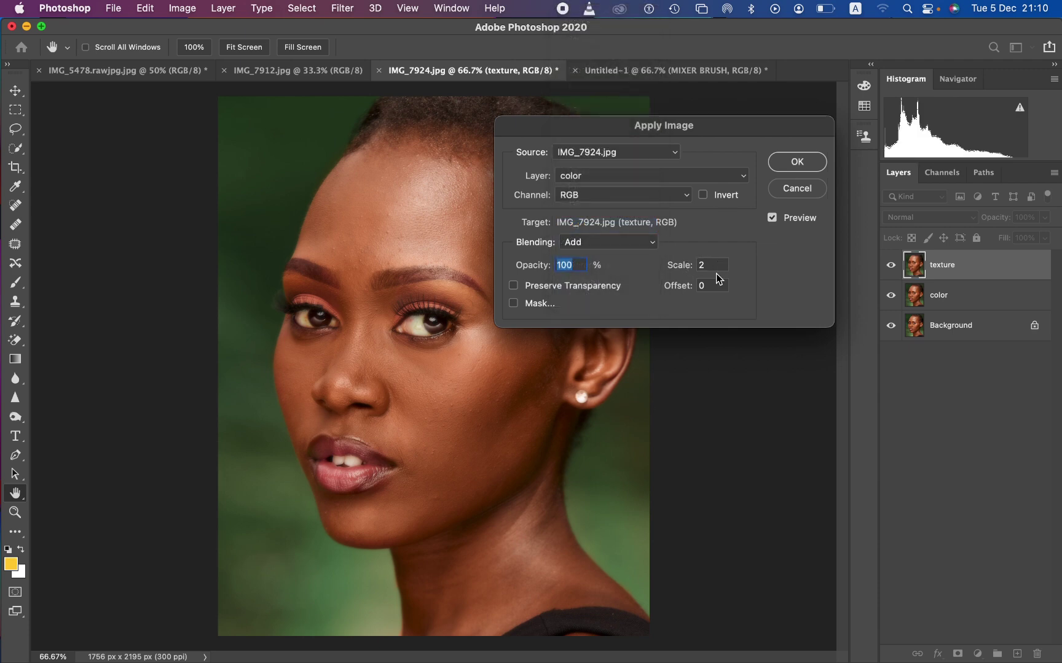
left_click(702, 194)
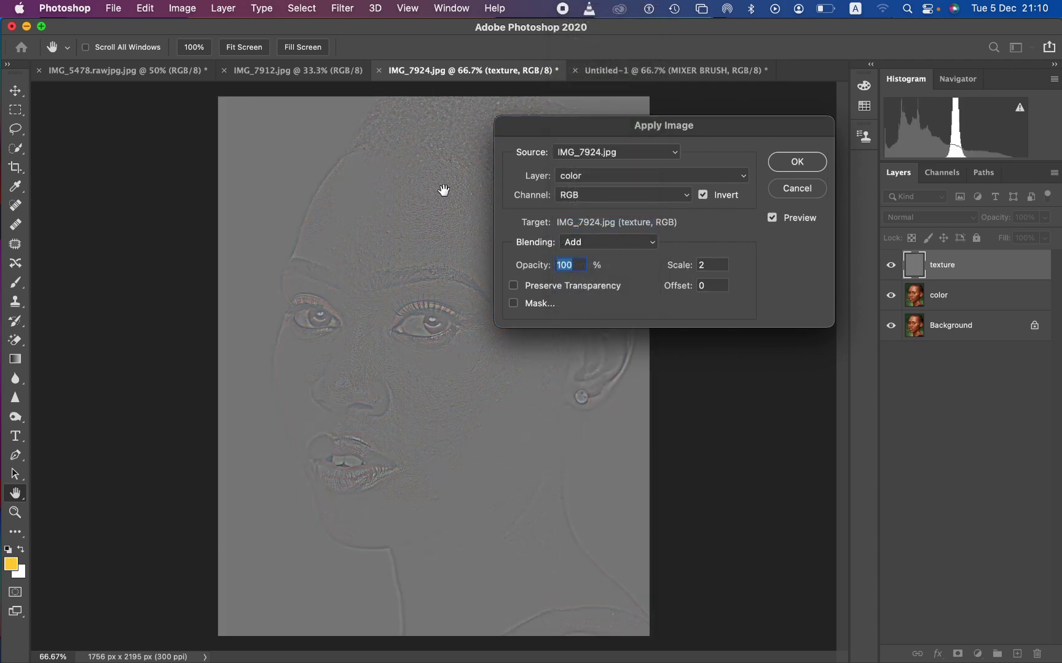
left_click(703, 195)
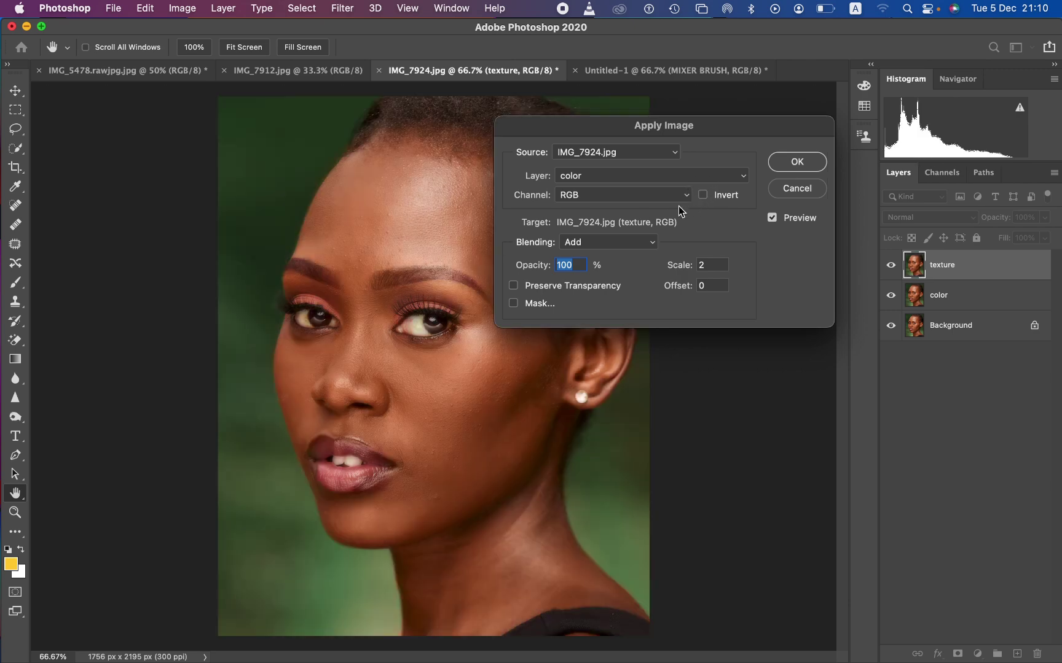
Step: Apply the image with Subtract blending, scale 2 and offset 128, and set the texture layer's blend mode to Linear Light
left_click(631, 242)
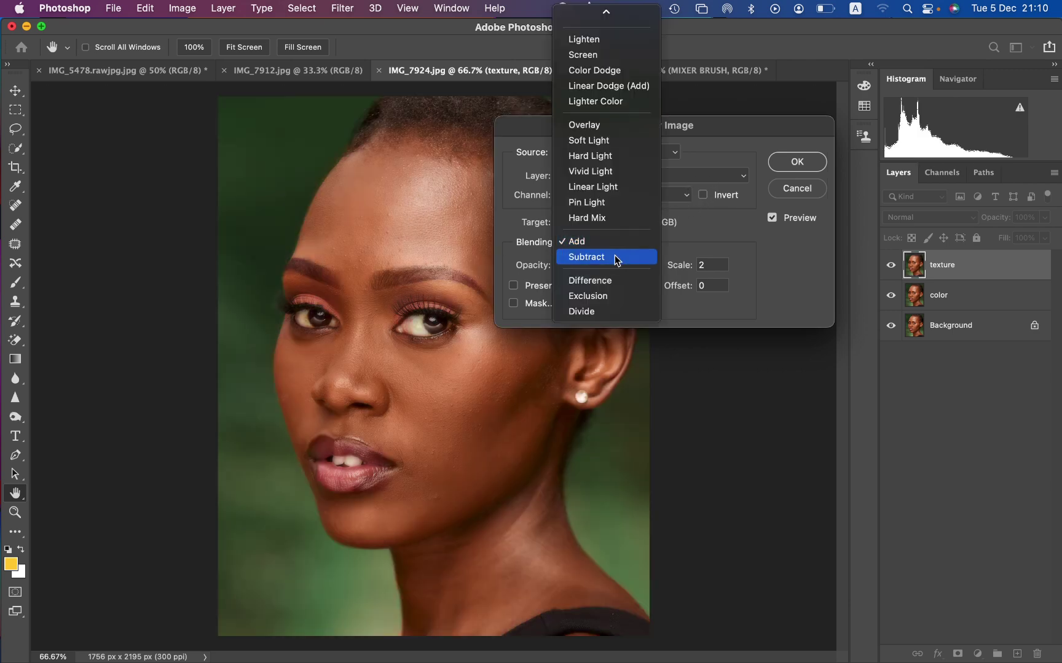
left_click(614, 260)
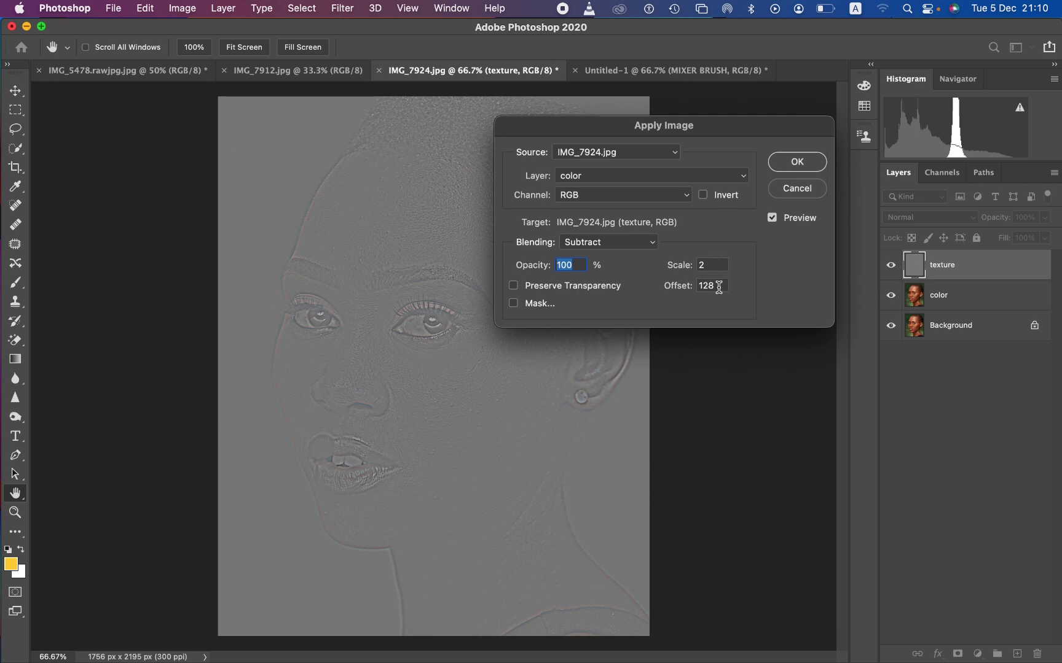
left_click(796, 162)
left_click(922, 218)
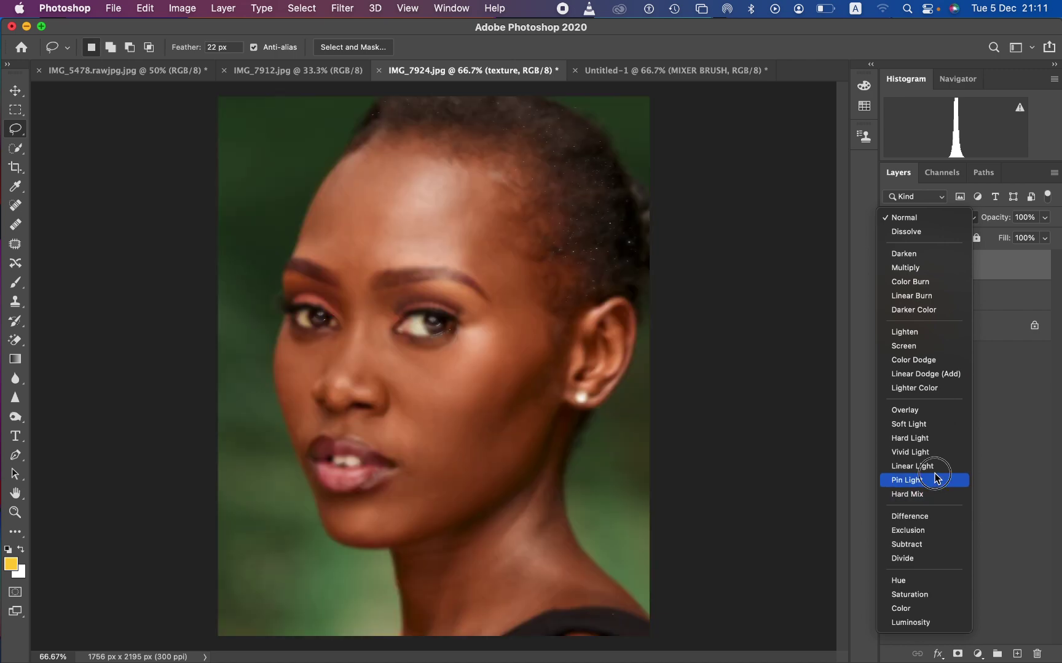
left_click(935, 468)
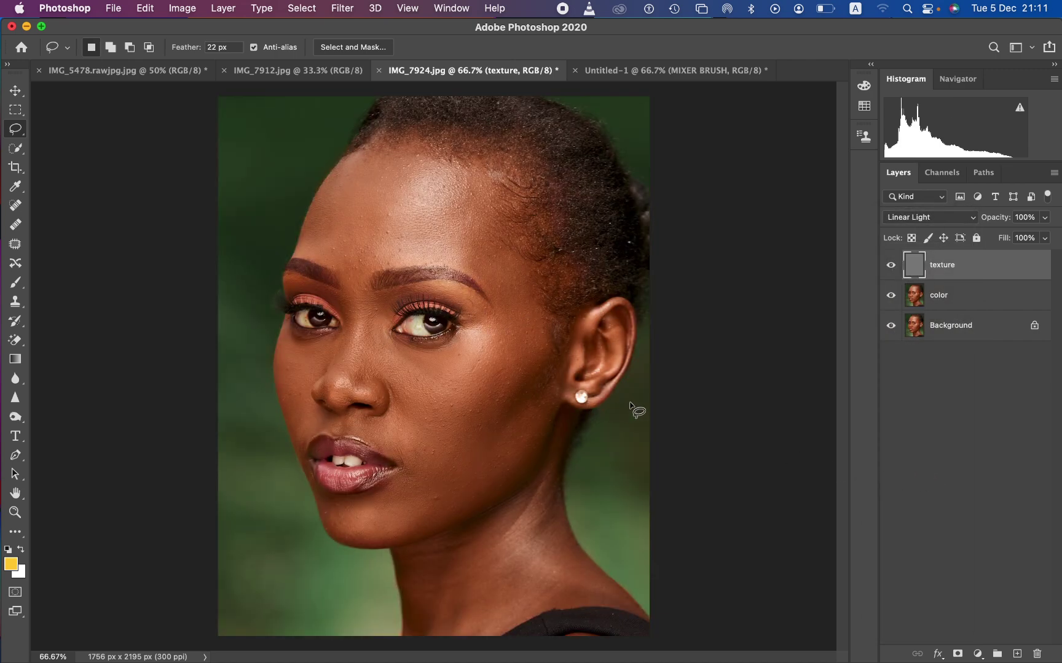
Step: Group the texture and color layers together
left_click(980, 304, "shift")
left_click_drag(981, 303, 920, 310)
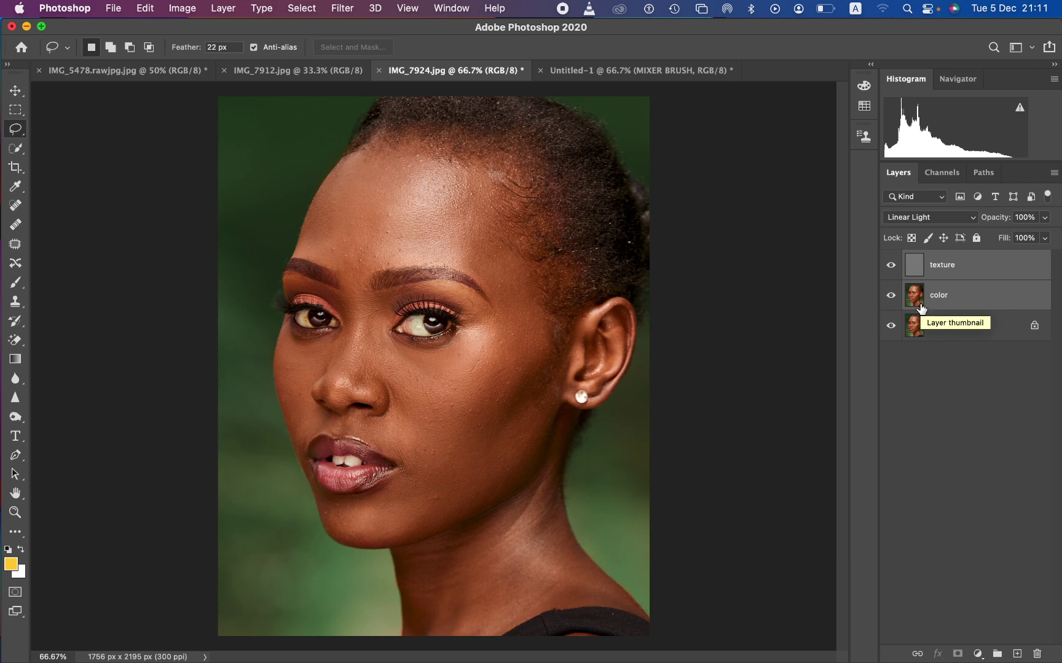
key("super+g")
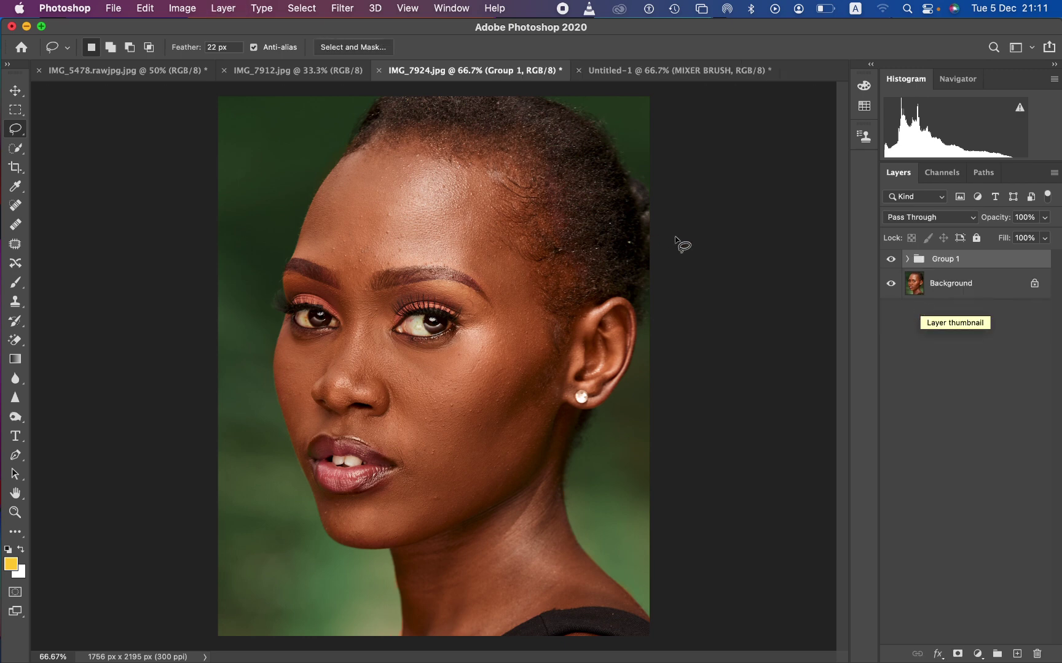
Step: Expand the new group, hide its texture layer and make the color layer active
left_click(907, 260)
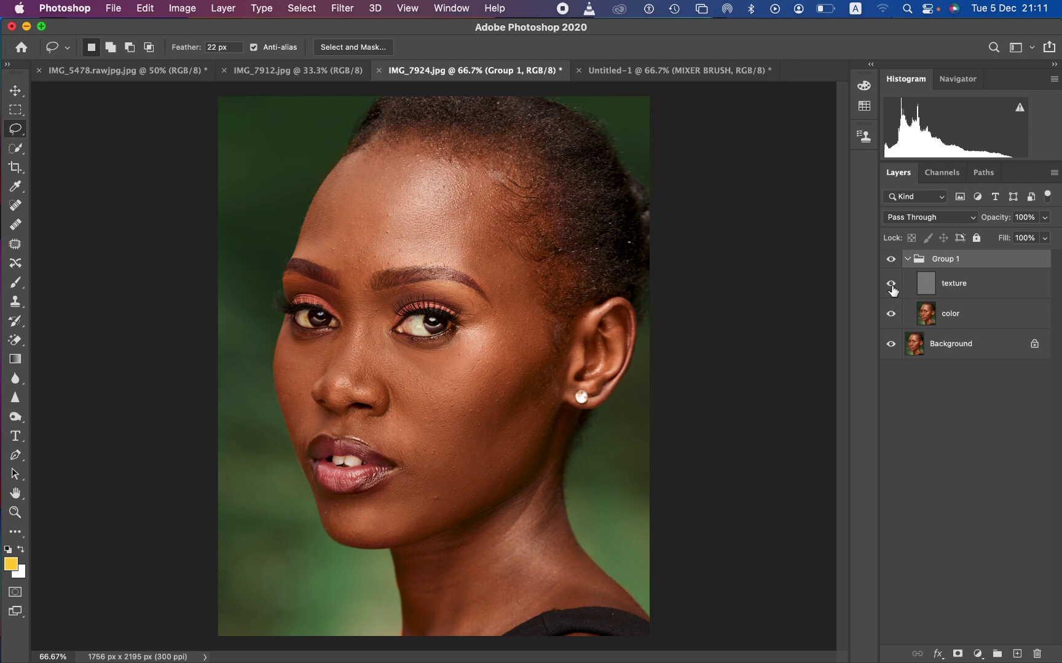
left_click(891, 287)
left_click(967, 322)
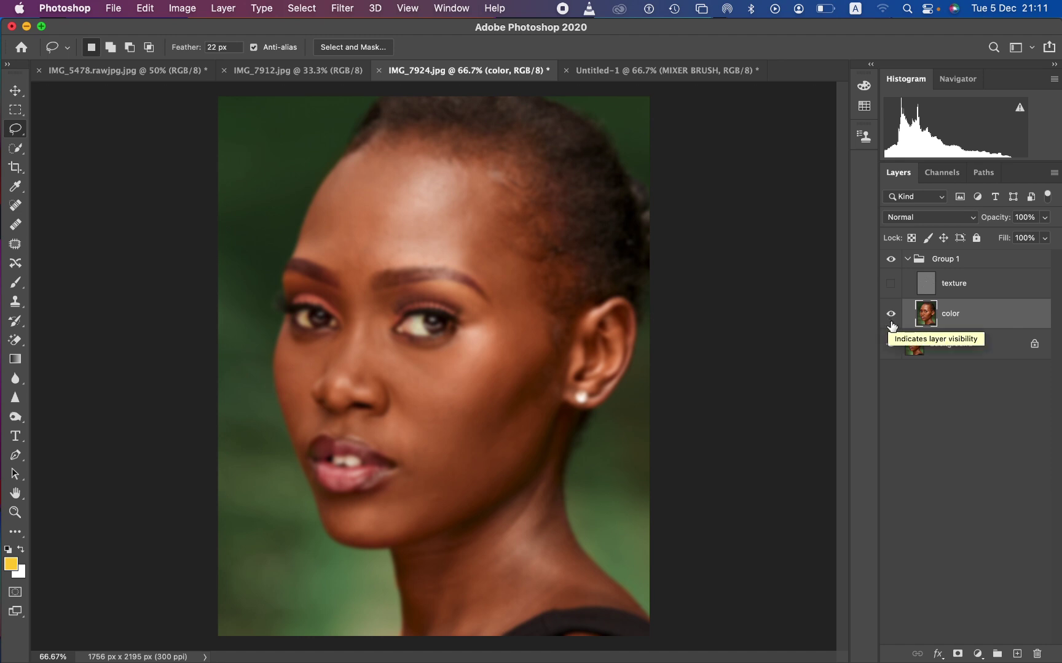
Step: Activate the Mixer Brush tool for painting on the color layer
left_click(16, 285)
right_click(16, 287)
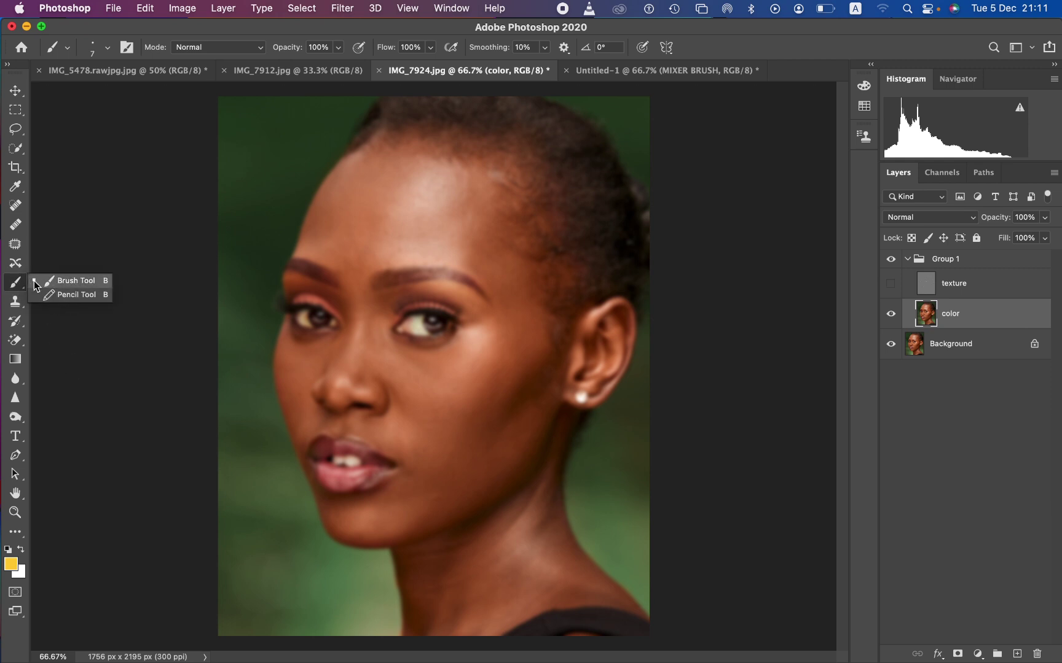
left_click(13, 532)
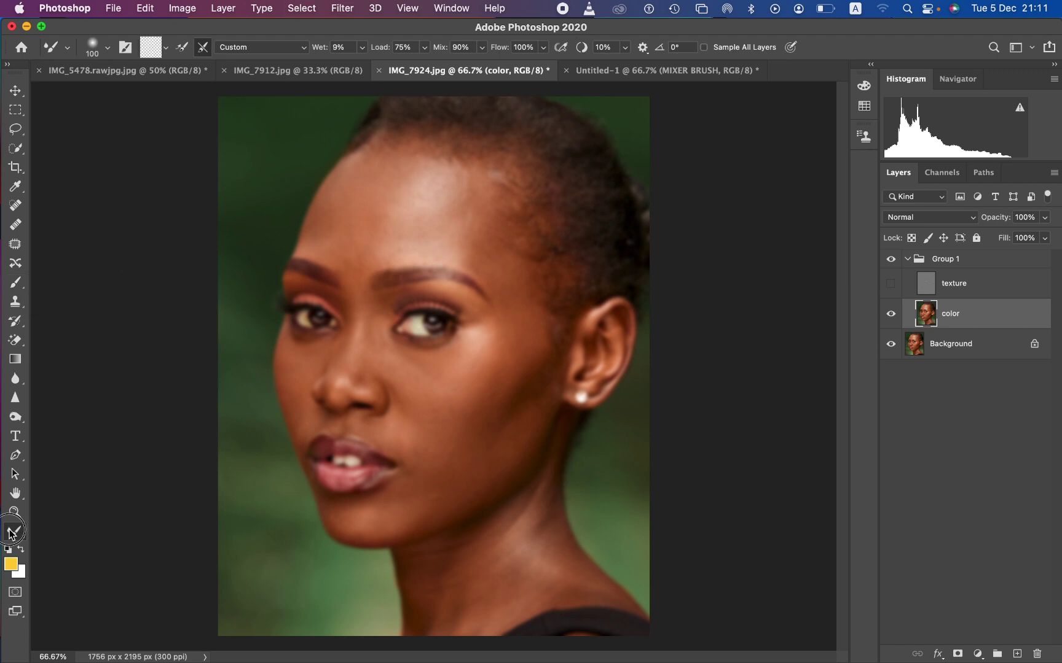
left_click(12, 534)
left_click(16, 535)
left_click(108, 48)
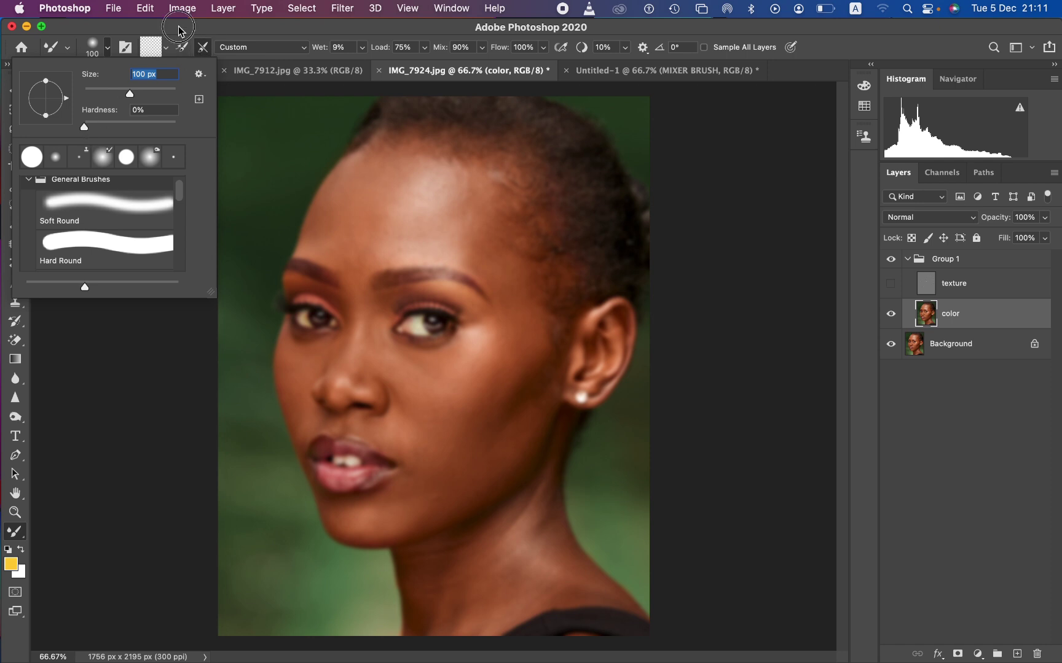
left_click(175, 42)
left_click(166, 49)
left_click(171, 78)
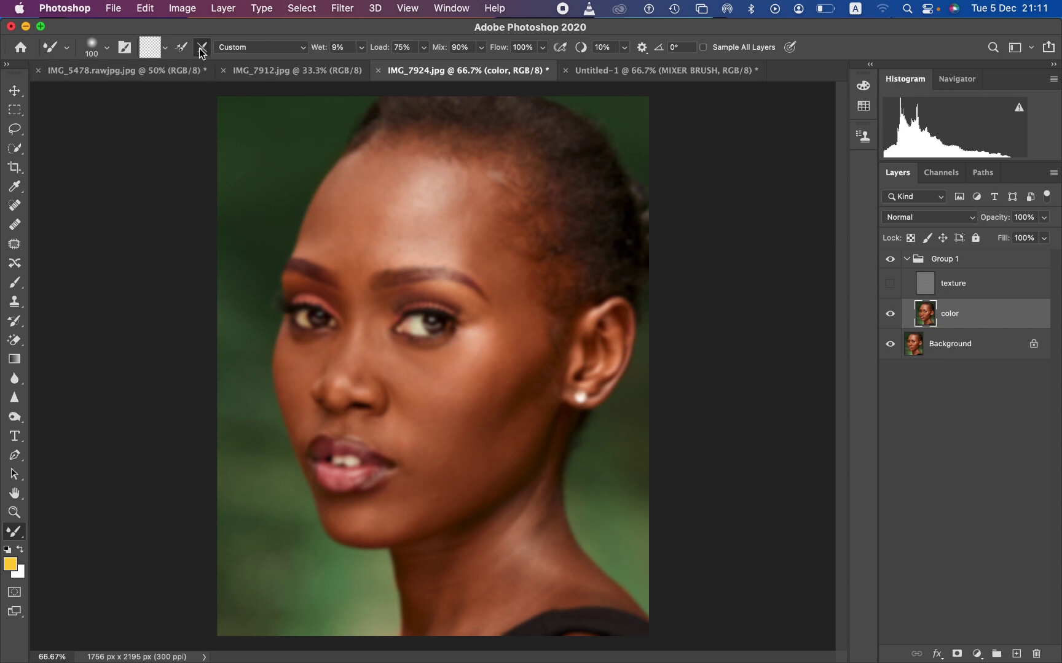
left_click(203, 47)
Step: Enlarge the Mixer Brush to about 200 px and blend the uneven tones across the forehead on the color layer
key("bracketright")
key("bracketright")
key("bracketright")
key("bracketright")
key("bracketright")
key("bracketright")
key("bracketright")
key("bracketleft")
key("bracketleft")
key("bracketright")
key("bracketright")
key("bracketright")
key("bracketright")
key("bracketright")
key("bracketleft")
key("bracketleft")
mouse_move(368, 178)
left_mouse_down()
mouse_move(336, 222)
mouse_move(353, 228)
mouse_move(350, 201)
mouse_move(352, 228)
mouse_move(386, 159)
mouse_move(351, 204)
mouse_move(371, 187)
left_mouse_up()
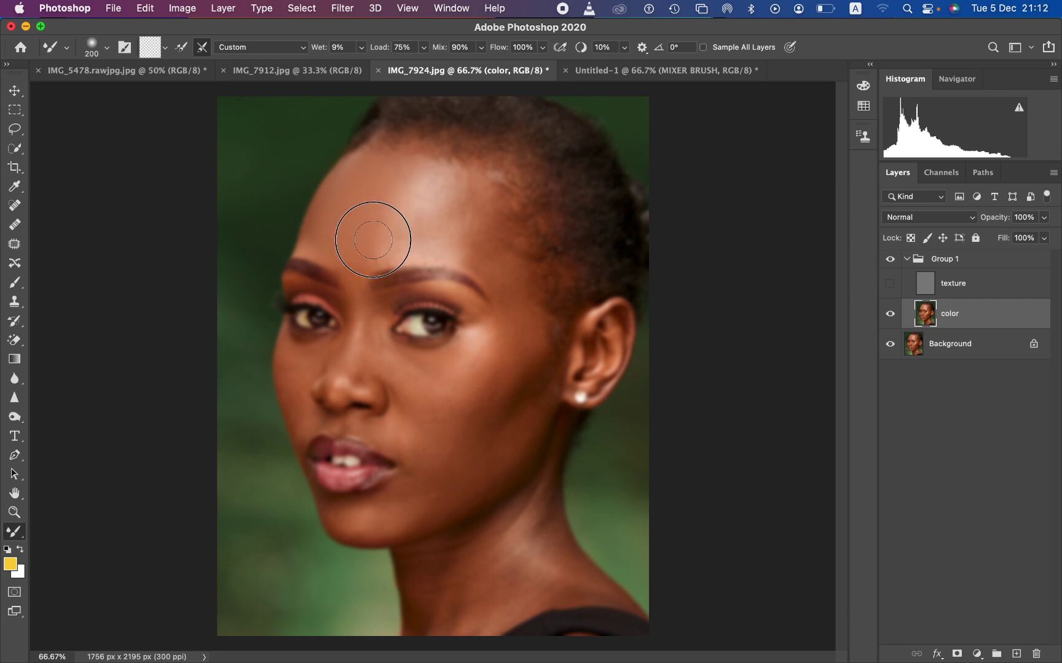
mouse_move(360, 243)
left_mouse_down()
mouse_move(351, 244)
mouse_move(403, 178)
mouse_move(367, 206)
mouse_move(344, 208)
mouse_move(451, 209)
mouse_move(420, 219)
mouse_move(443, 204)
mouse_move(408, 241)
mouse_move(417, 209)
mouse_move(384, 205)
left_mouse_up()
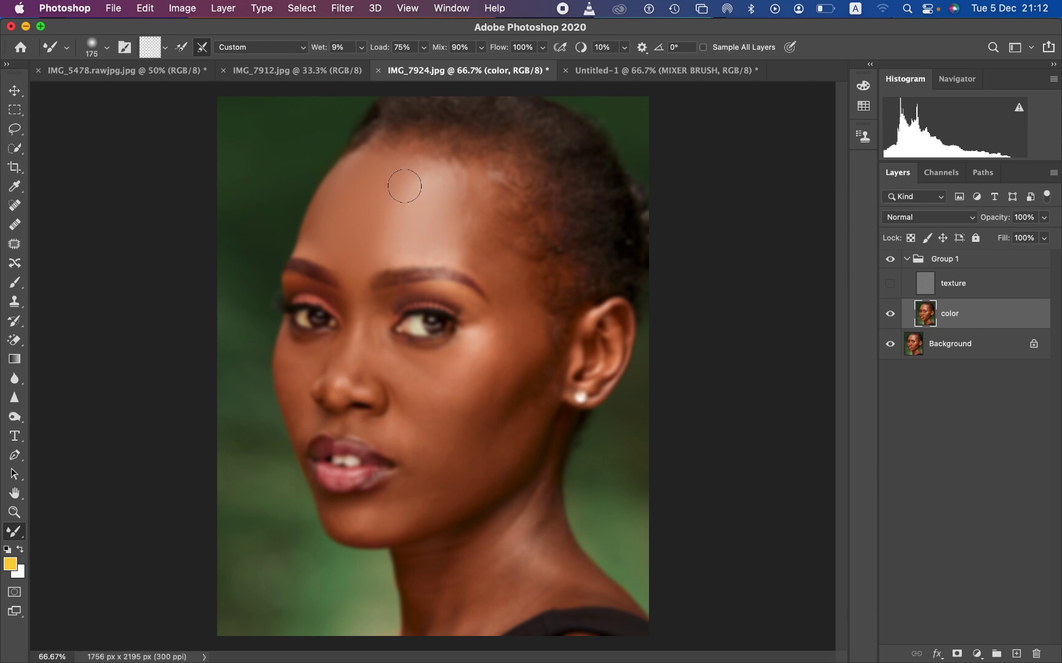
mouse_move(430, 214)
left_mouse_down()
mouse_move(403, 194)
mouse_move(384, 223)
mouse_move(398, 185)
mouse_move(386, 220)
mouse_move(474, 202)
mouse_move(467, 241)
mouse_move(471, 202)
mouse_move(455, 171)
mouse_move(394, 184)
mouse_move(360, 178)
mouse_move(343, 207)
mouse_move(389, 227)
mouse_move(351, 237)
mouse_move(360, 240)
left_mouse_up()
Step: Switch the texture layer's visibility on and off to examine the blended forehead, leaving the layer hidden
left_click(889, 284)
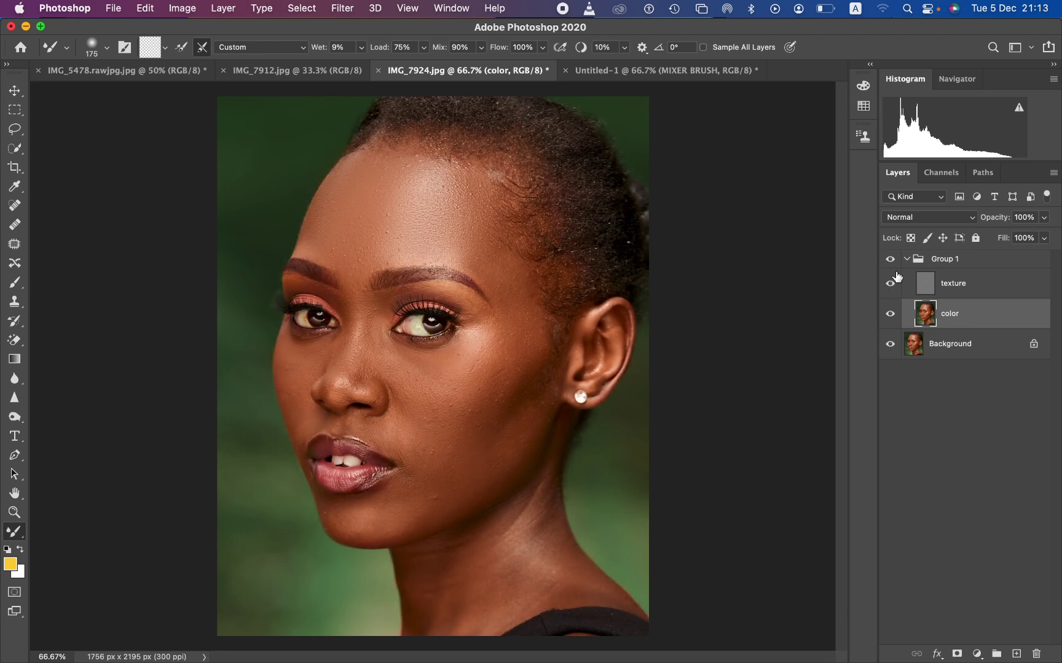
left_click(890, 281)
left_click(890, 281)
left_click(890, 281)
left_click(891, 277)
left_click(895, 267)
left_click(896, 269)
left_click(890, 284)
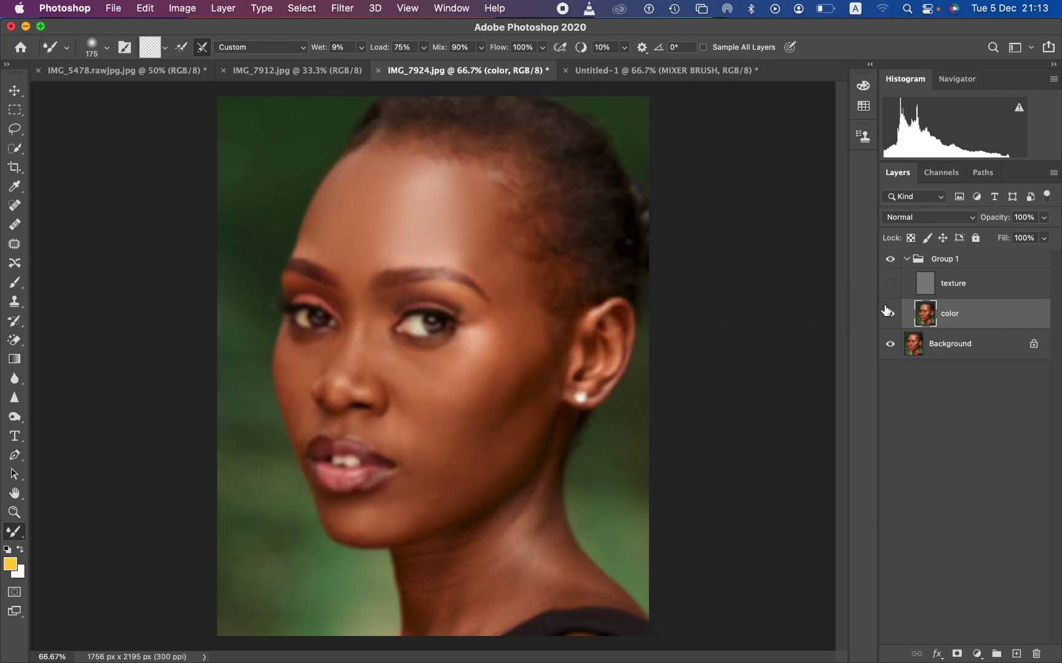
Step: Blend the skin tones on the temple, cheek, under-eye area and forehead with the Mixer Brush at 100 to 175 px
mouse_move(540, 307)
left_mouse_down()
mouse_move(492, 269)
mouse_move(504, 296)
mouse_move(493, 265)
left_mouse_up()
mouse_move(493, 366)
left_mouse_down()
mouse_move(471, 451)
mouse_move(500, 458)
mouse_move(446, 461)
mouse_move(521, 333)
mouse_move(512, 289)
mouse_move(453, 499)
mouse_move(357, 523)
mouse_move(430, 575)
mouse_move(464, 569)
mouse_move(453, 588)
mouse_move(512, 518)
mouse_move(538, 549)
mouse_move(529, 529)
mouse_move(508, 529)
mouse_move(491, 591)
mouse_move(455, 621)
mouse_move(543, 584)
mouse_move(561, 563)
mouse_move(527, 438)
mouse_move(546, 361)
left_mouse_up()
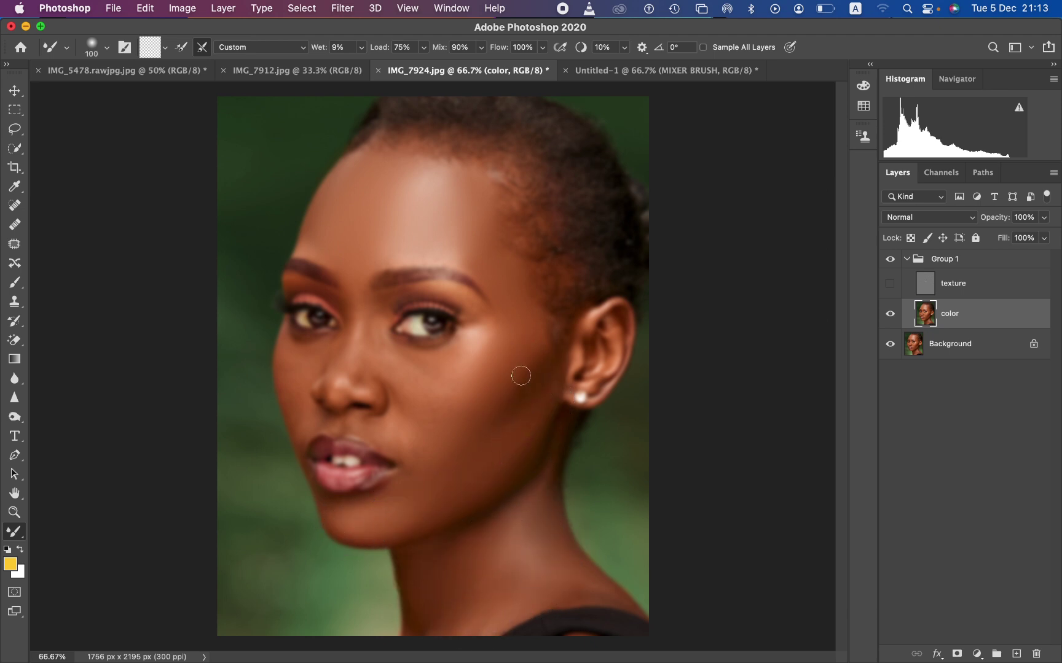
mouse_move(368, 340)
left_mouse_down()
mouse_move(367, 368)
mouse_move(468, 354)
mouse_move(454, 376)
mouse_move(423, 388)
mouse_move(447, 398)
mouse_move(408, 444)
mouse_move(367, 428)
mouse_move(405, 452)
mouse_move(298, 418)
mouse_move(291, 361)
mouse_move(301, 354)
mouse_move(286, 382)
mouse_move(351, 351)
mouse_move(378, 305)
mouse_move(430, 299)
mouse_move(477, 304)
mouse_move(491, 348)
mouse_move(482, 251)
mouse_move(430, 377)
left_mouse_up()
mouse_move(366, 270)
left_mouse_down()
mouse_move(476, 343)
mouse_move(412, 390)
mouse_move(298, 384)
mouse_move(432, 453)
mouse_move(426, 506)
mouse_move(406, 444)
mouse_move(414, 498)
mouse_move(447, 569)
mouse_move(523, 567)
mouse_move(590, 590)
mouse_move(504, 281)
mouse_move(453, 242)
mouse_move(393, 253)
mouse_move(358, 277)
mouse_move(330, 228)
mouse_move(357, 191)
mouse_move(452, 180)
left_mouse_up()
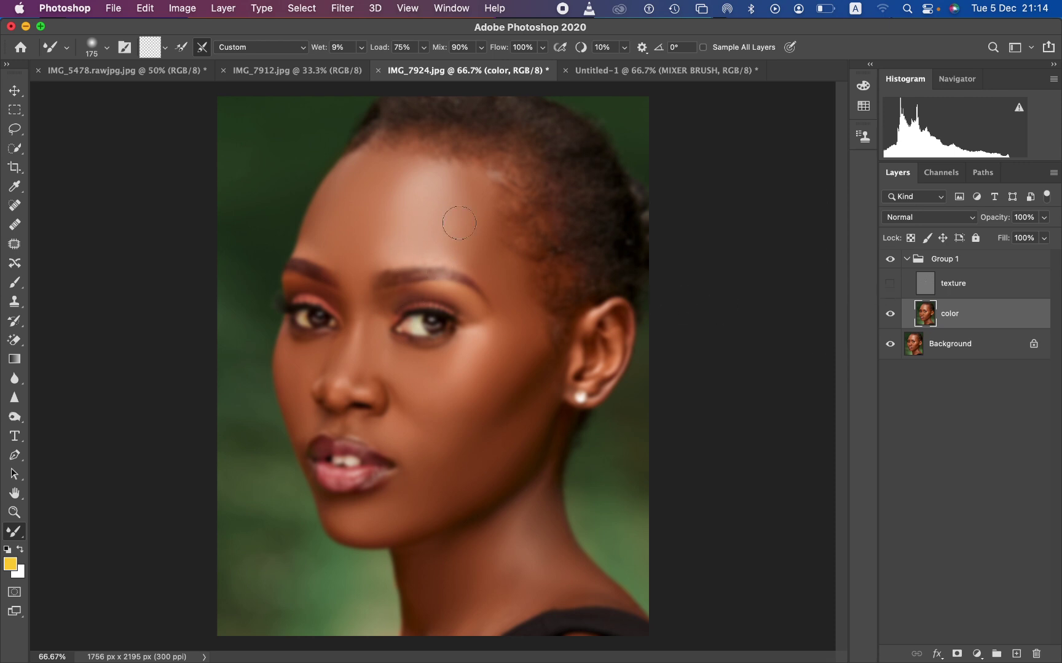
Step: Show the texture layer and switch the group off and on to compare the retouch with the original portrait
left_click(890, 283)
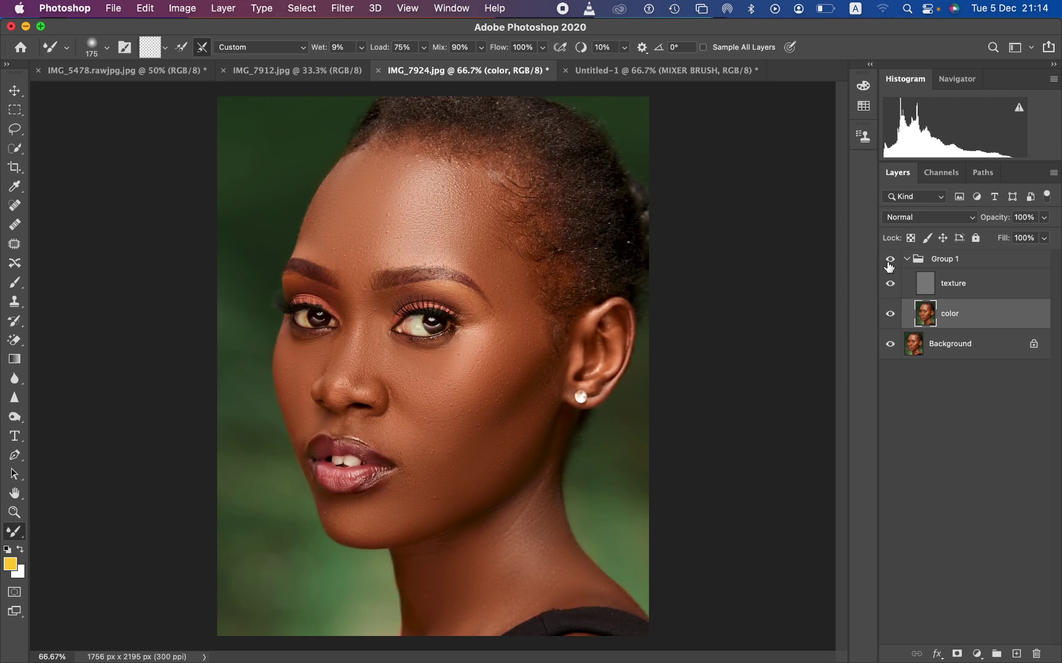
left_click(890, 259)
left_click(890, 259)
Step: Lasso the forehead skin above the eyebrows, apply a Gaussian Blur with a 21-pixel radius to the color layer, and deselect
left_click(14, 128)
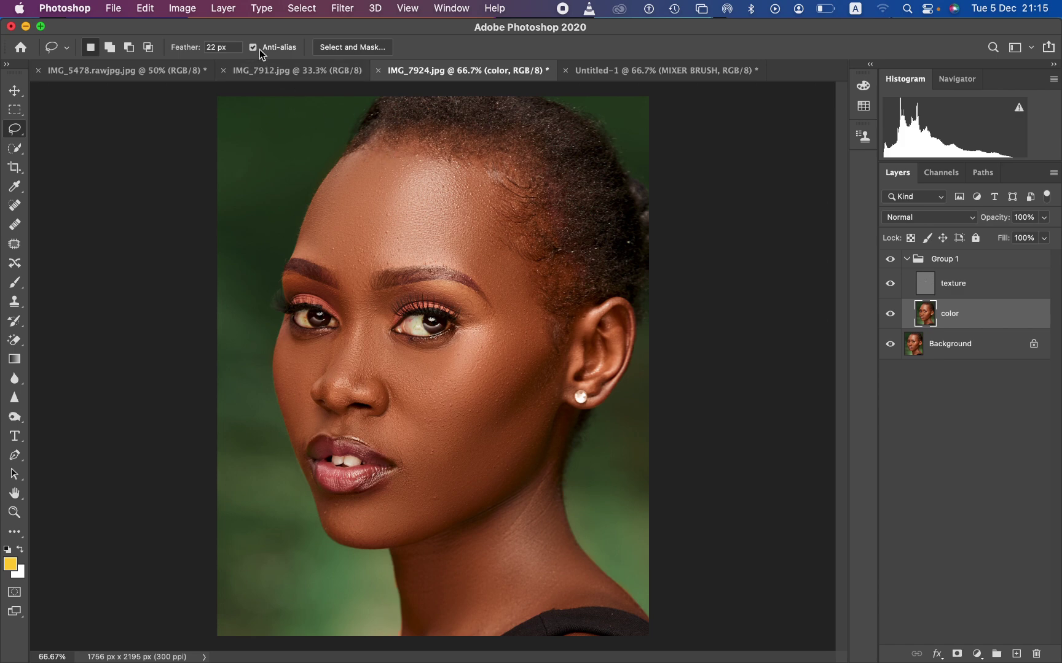
mouse_move(370, 147)
left_mouse_down()
mouse_move(497, 175)
mouse_move(518, 299)
mouse_move(498, 298)
mouse_move(454, 261)
mouse_move(414, 259)
mouse_move(363, 268)
mouse_move(354, 303)
mouse_move(345, 272)
mouse_move(311, 233)
mouse_move(368, 150)
left_mouse_up()
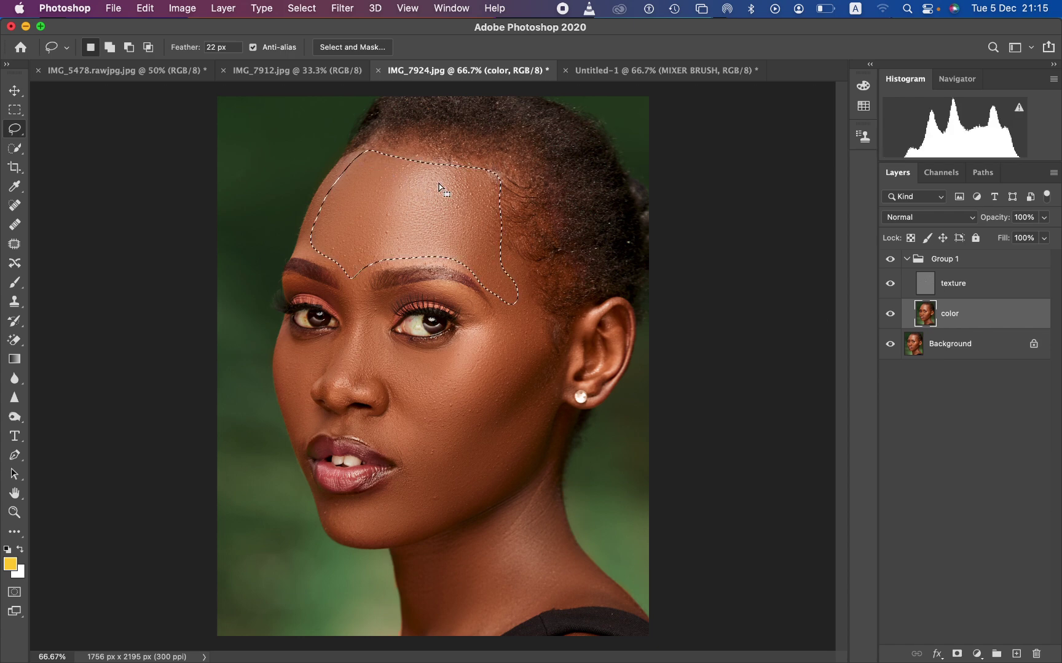
left_click(342, 8)
mouse_move(372, 177)
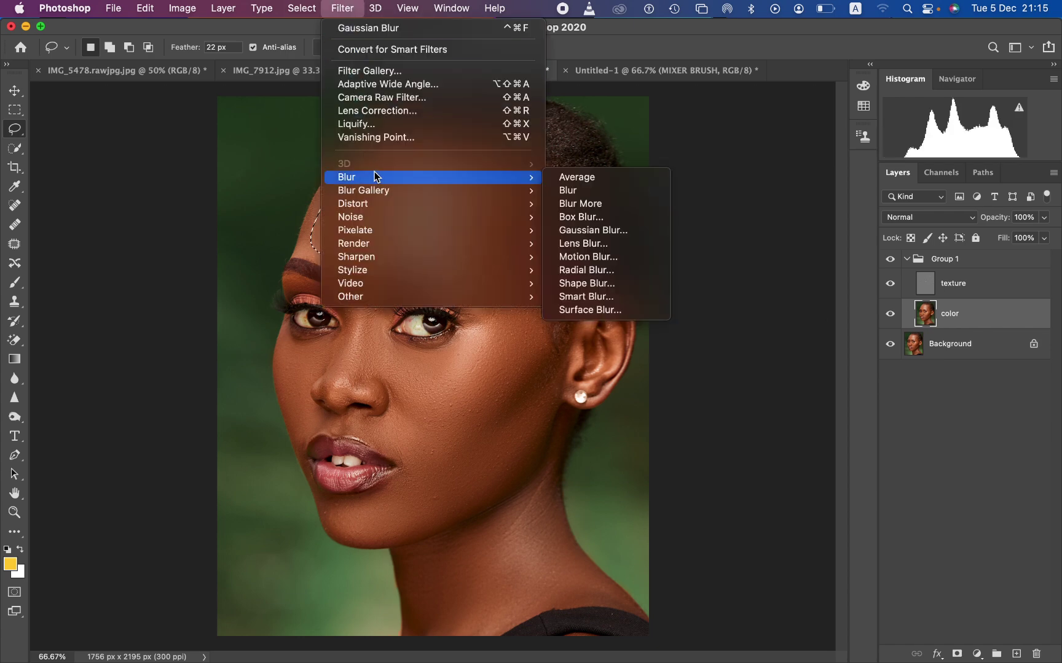
left_click(616, 228)
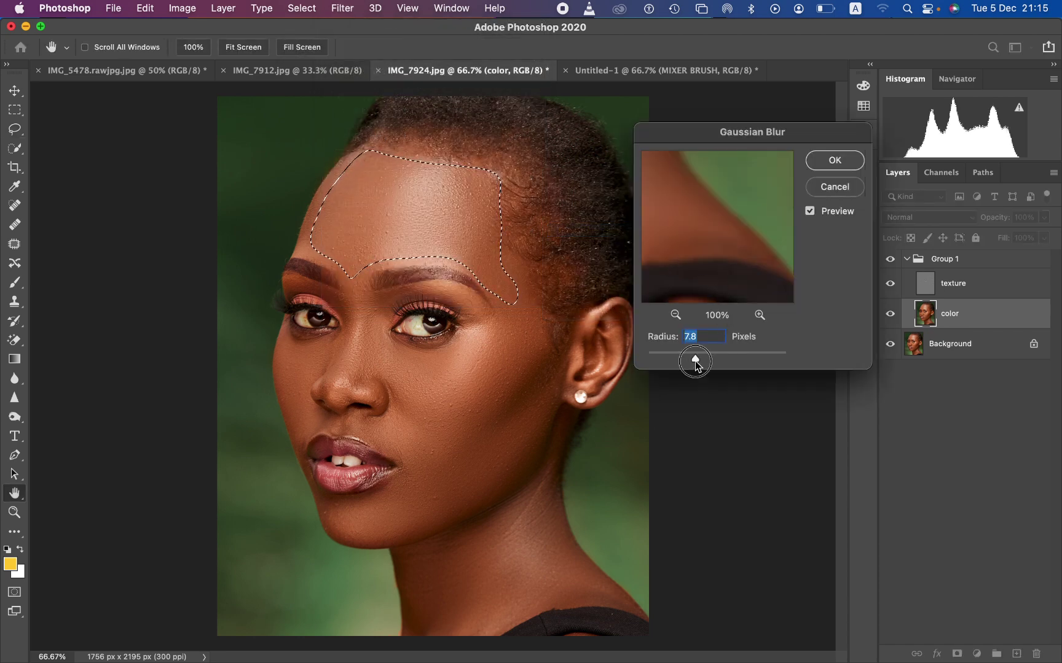
left_click_drag(699, 362, 708, 363)
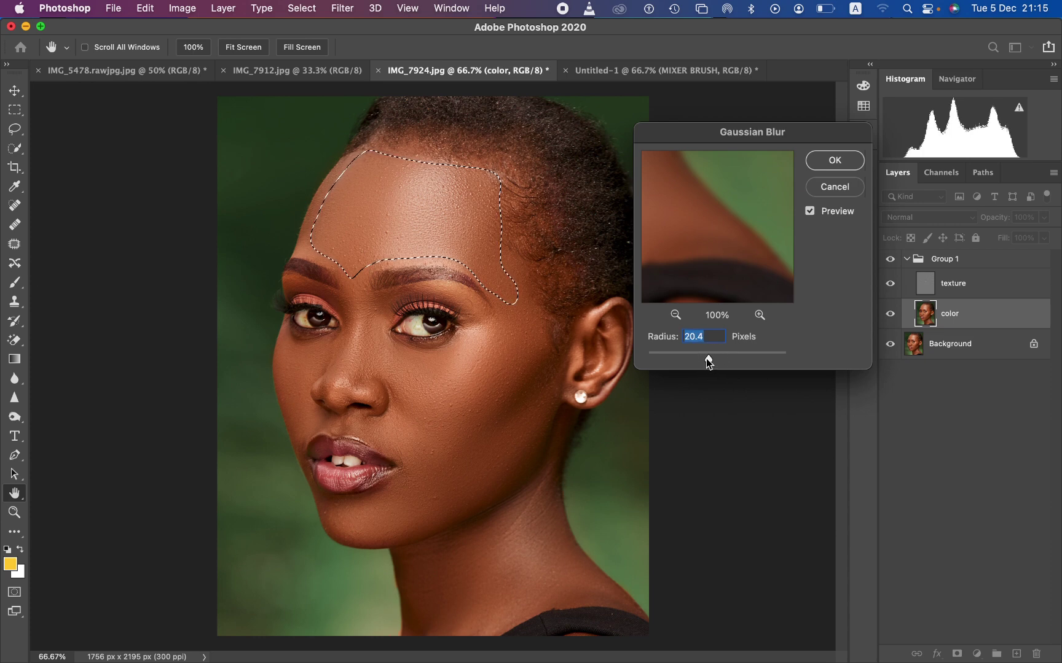
type("7")
key("BackSpace")
type("21")
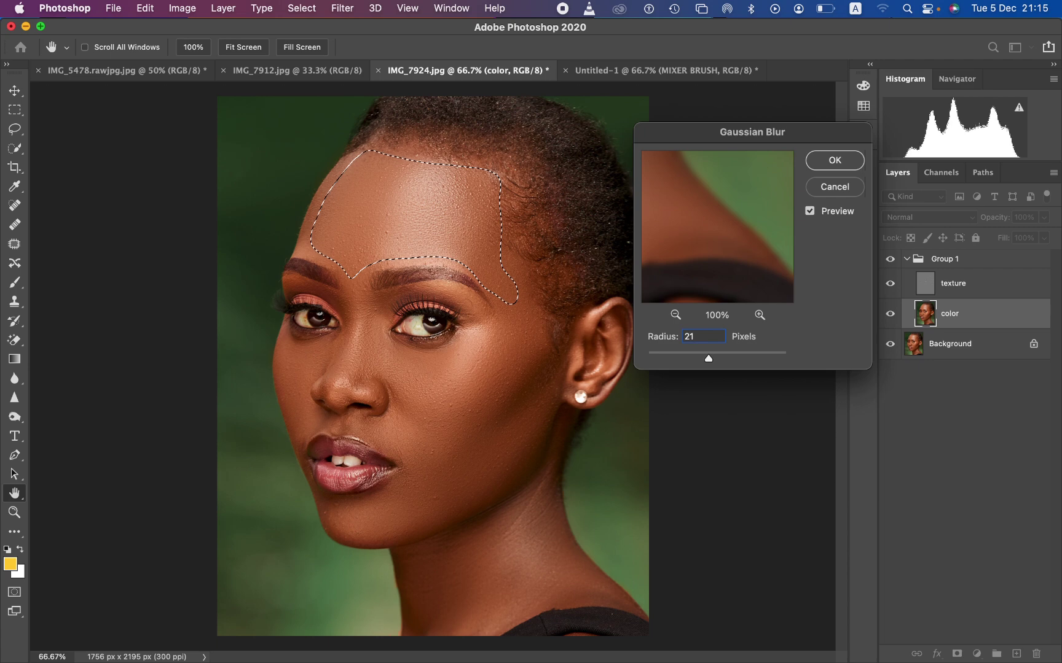
left_click(834, 160)
key("l")
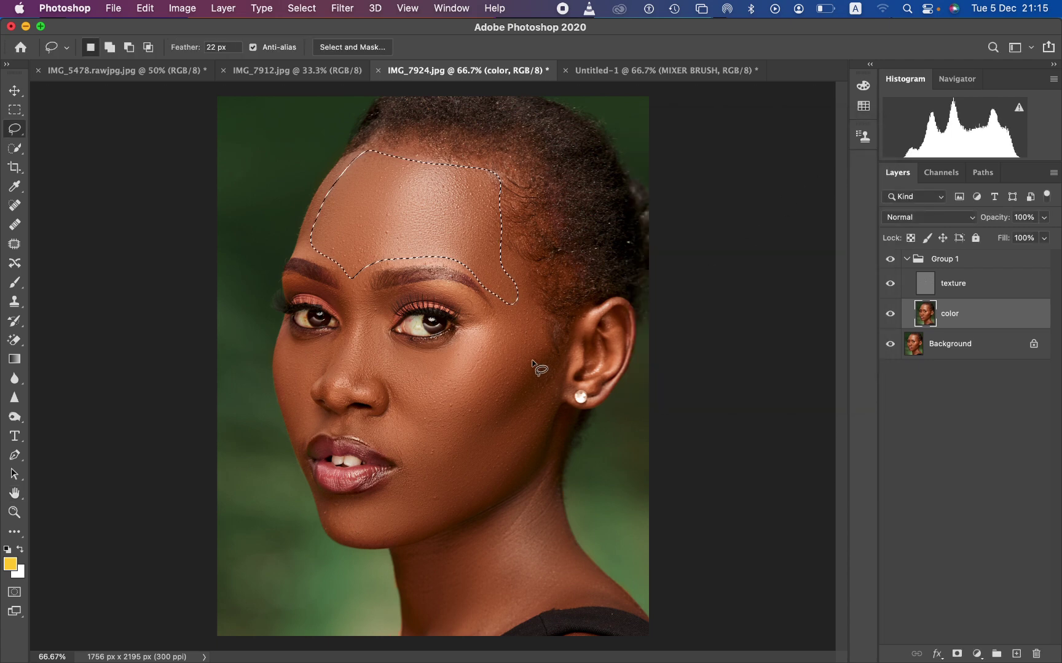
key("ctrl+d")
Step: Lasso a strip from the temple down across the cheek, apply the same Gaussian Blur, and deselect
mouse_move(501, 289)
left_mouse_down()
mouse_move(410, 449)
mouse_move(467, 433)
mouse_move(512, 387)
mouse_move(531, 358)
mouse_move(527, 276)
left_mouse_up()
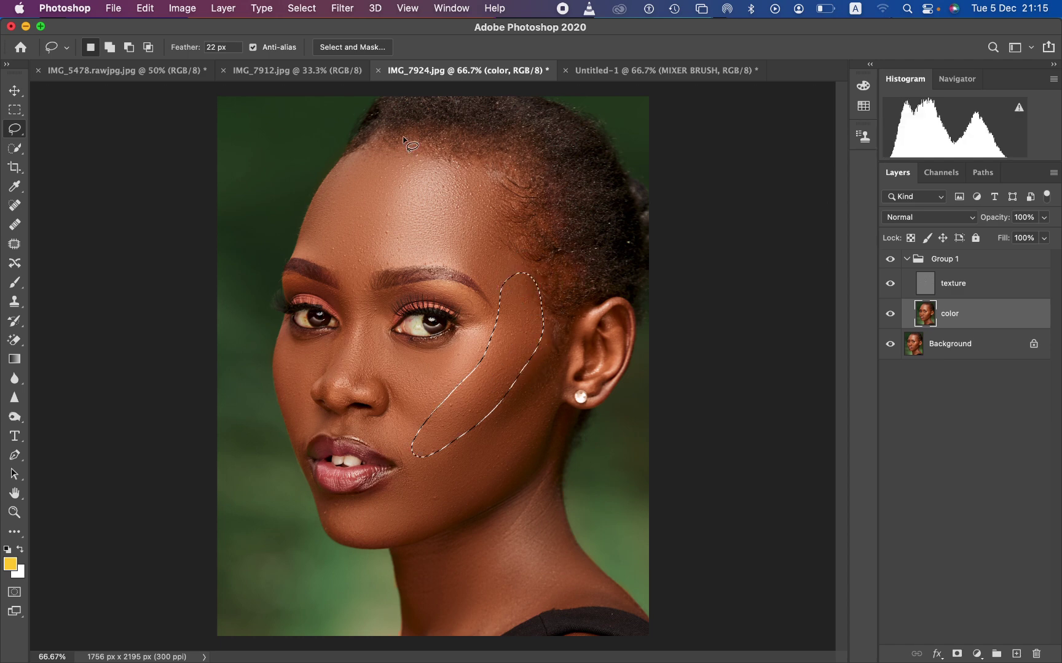
left_click(342, 8)
mouse_move(418, 178)
left_click(593, 231)
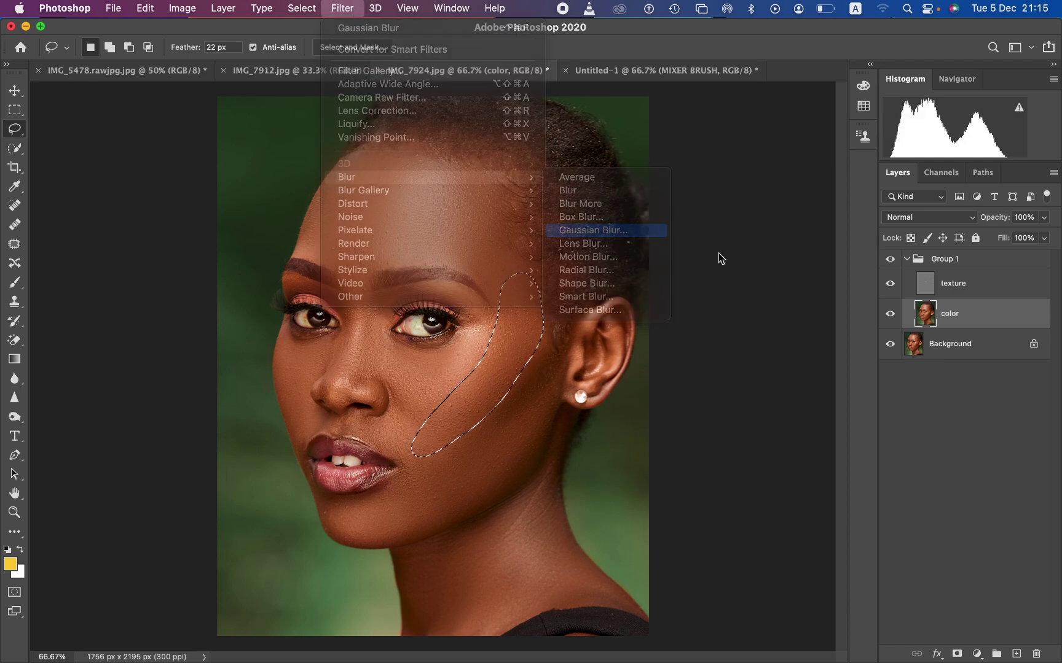
left_click(832, 162)
key("super+d")
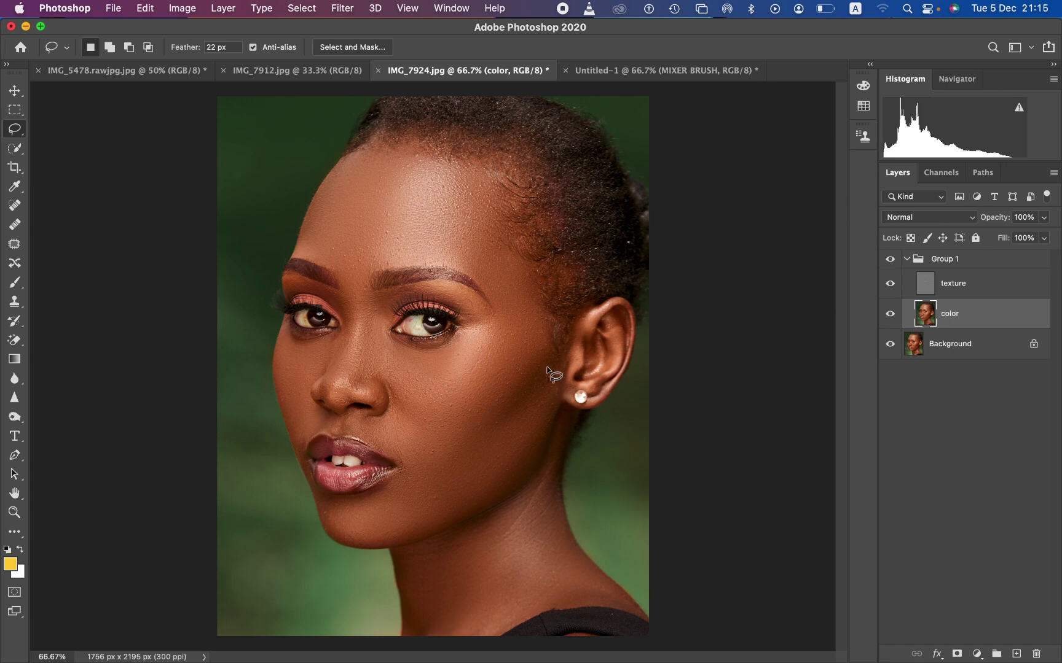
Step: Lasso the darker band from below the ear along the jaw to the chin, apply Gaussian Blur, and deselect
mouse_move(541, 353)
left_mouse_down()
mouse_move(481, 438)
mouse_move(419, 479)
mouse_move(355, 499)
mouse_move(390, 526)
mouse_move(504, 481)
mouse_move(550, 351)
mouse_move(543, 366)
left_mouse_up()
left_click(342, 8)
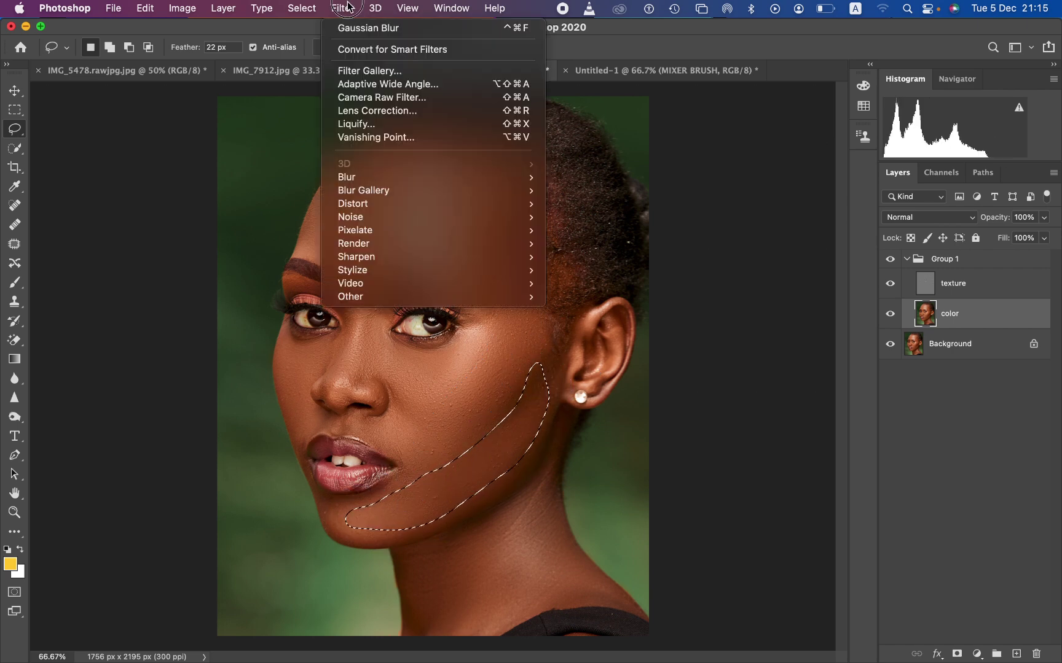
mouse_move(451, 180)
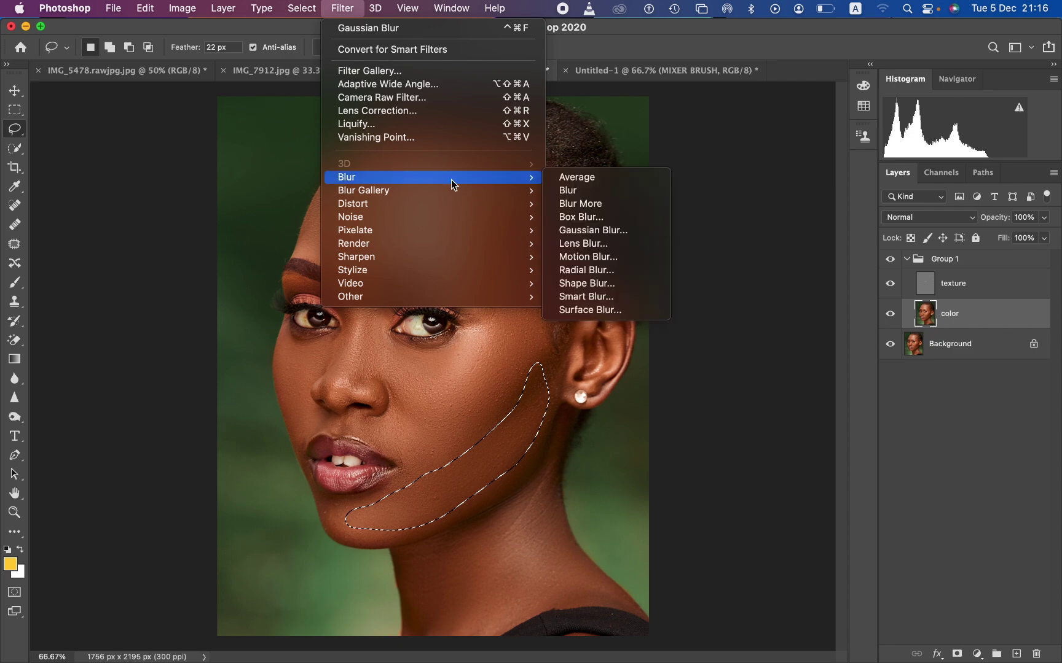
left_click(635, 231)
left_click(835, 170)
key("l")
key("ctrl+d")
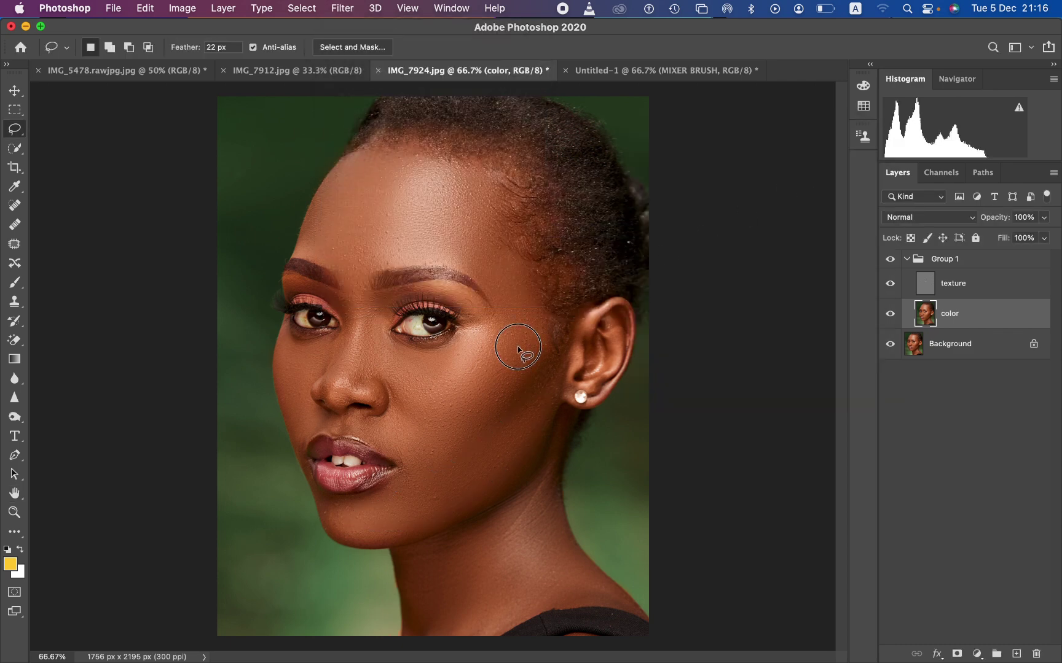
Step: Lasso the skin under the eye nearer the ear, smooth it with Gaussian Blur, and deselect
mouse_move(365, 370)
left_mouse_down()
mouse_move(467, 341)
mouse_move(384, 336)
mouse_move(370, 308)
left_mouse_up()
left_click(343, 8)
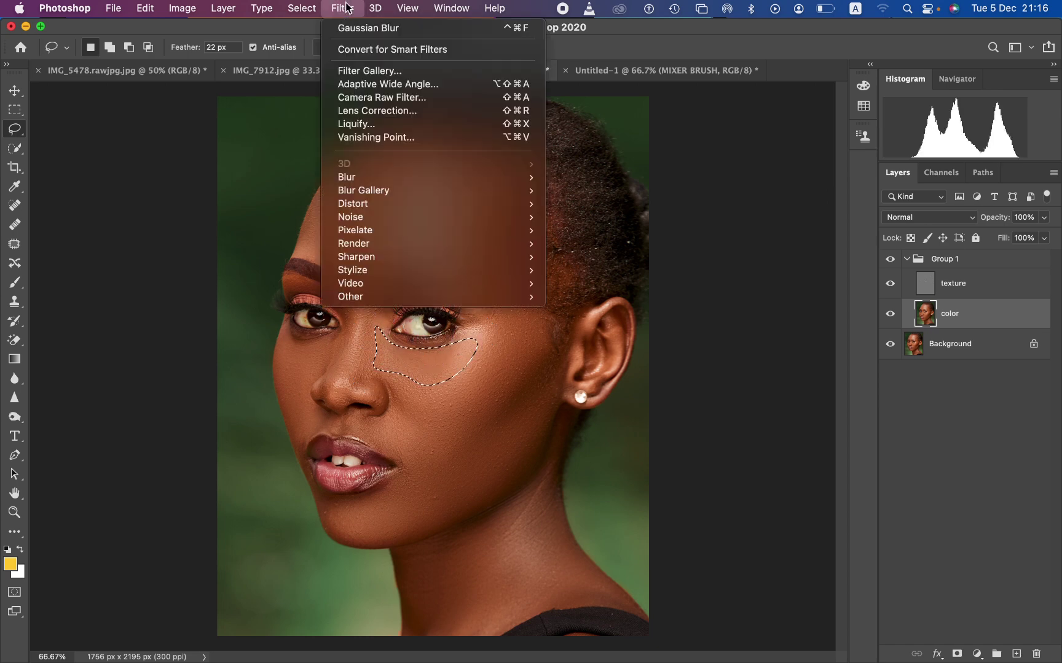
mouse_move(370, 177)
left_click(623, 230)
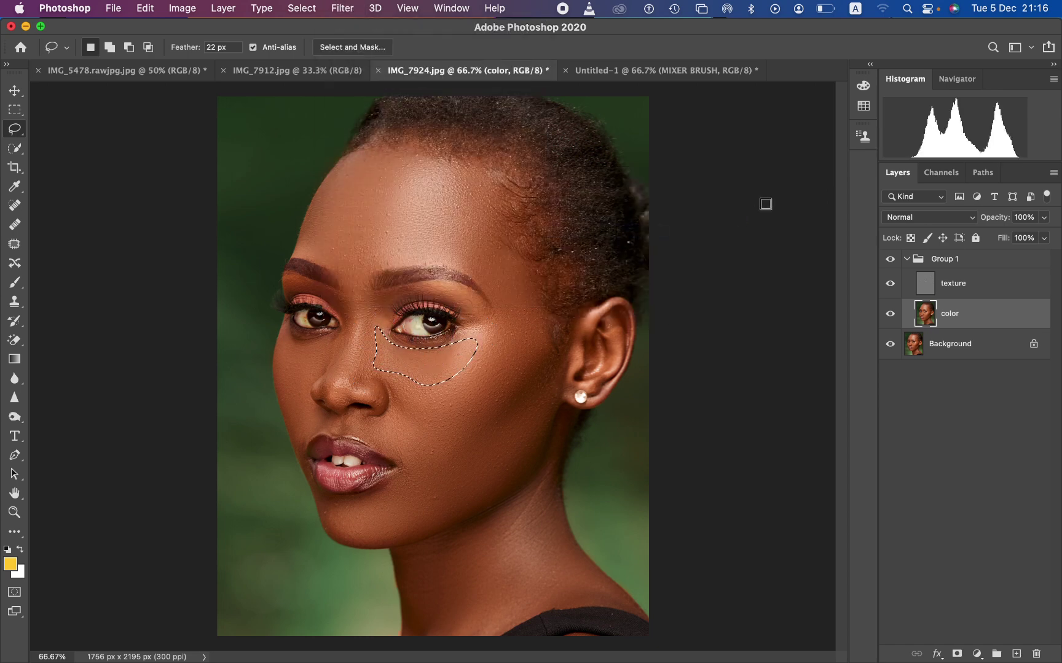
left_click(835, 170)
key("super+d")
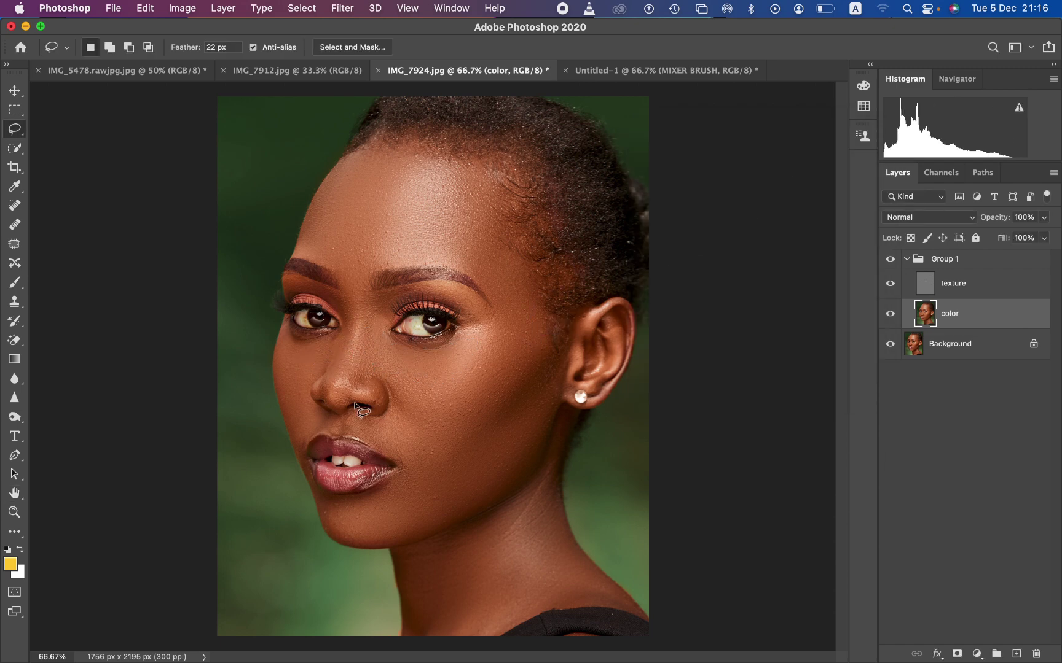
Step: Lasso a small patch along the side of the nose, smooth it with Gaussian Blur, and deselect
mouse_move(367, 318)
left_mouse_down()
mouse_move(351, 359)
mouse_move(362, 382)
mouse_move(382, 347)
mouse_move(363, 308)
mouse_move(368, 314)
left_mouse_up()
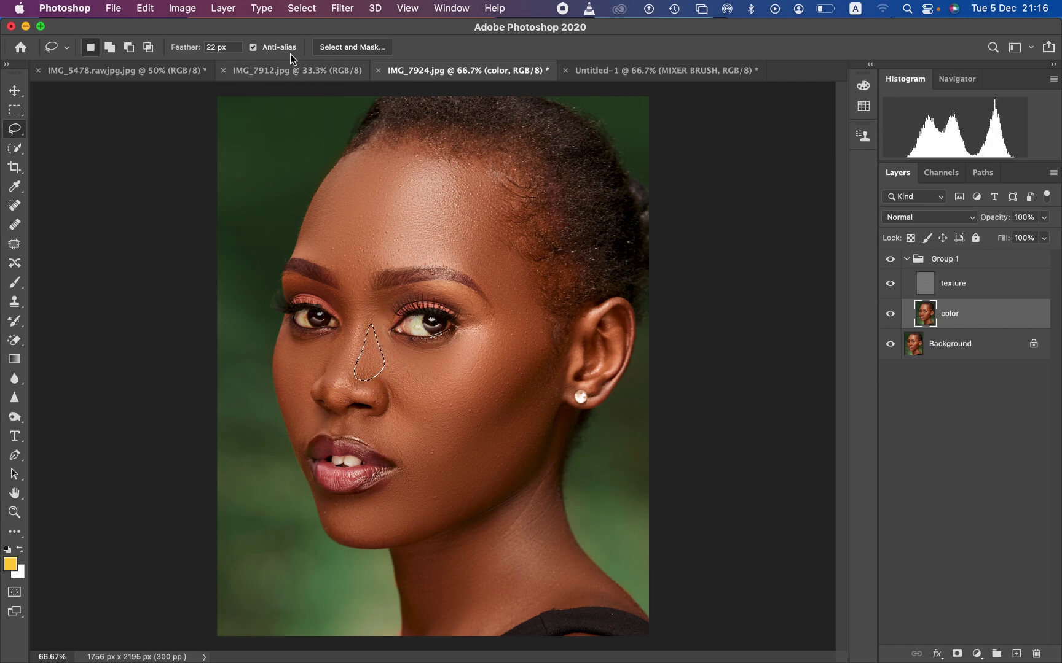
left_click(342, 8)
mouse_move(367, 177)
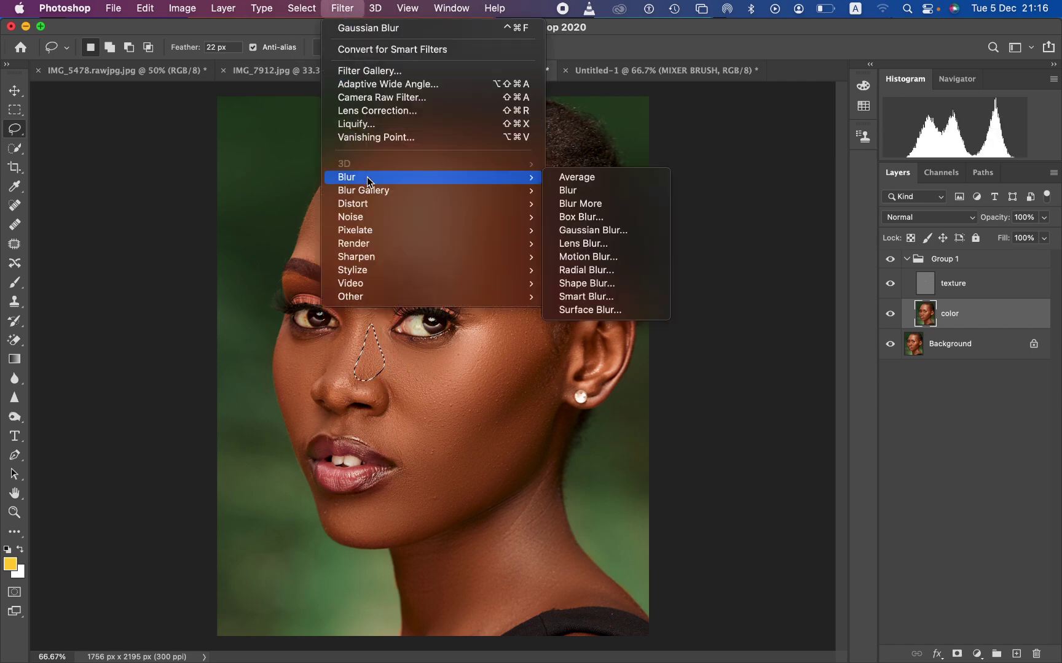
left_click(611, 231)
key("Return")
key("super+d")
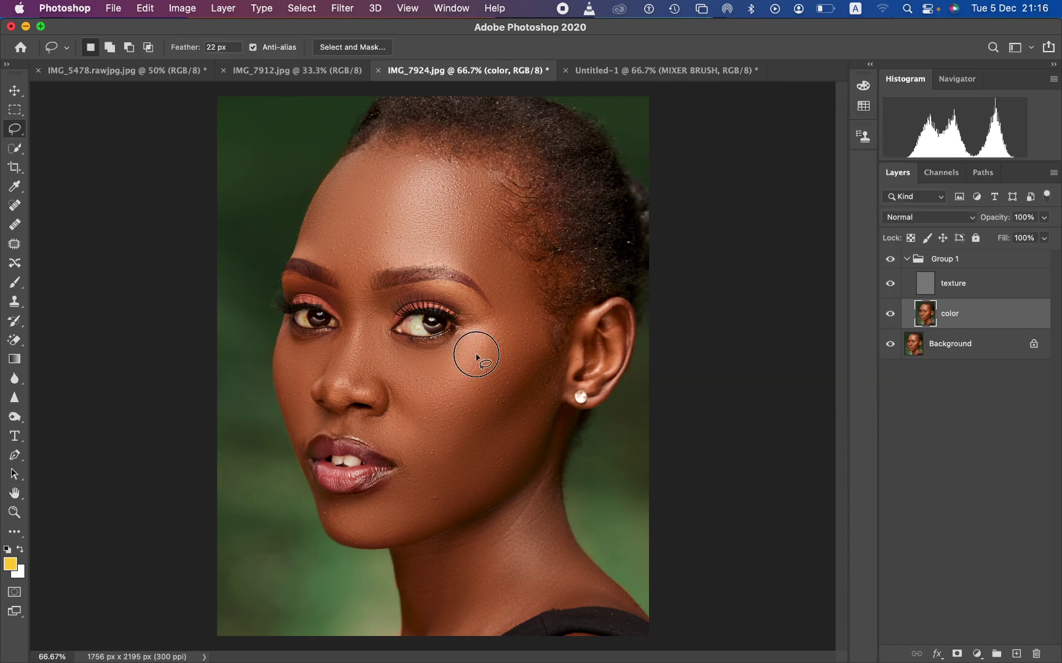
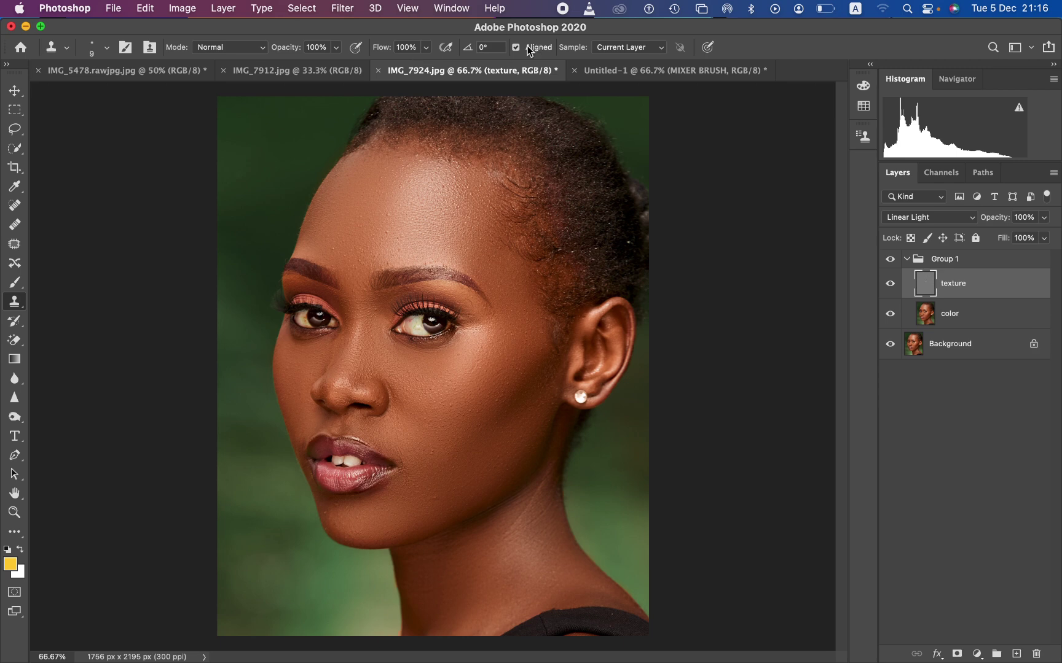
Step: Keep Clone Stamp sampling on Current Layer and clone clean texture over the blemishes on the cheek below the eye at 20 px
left_click(630, 47)
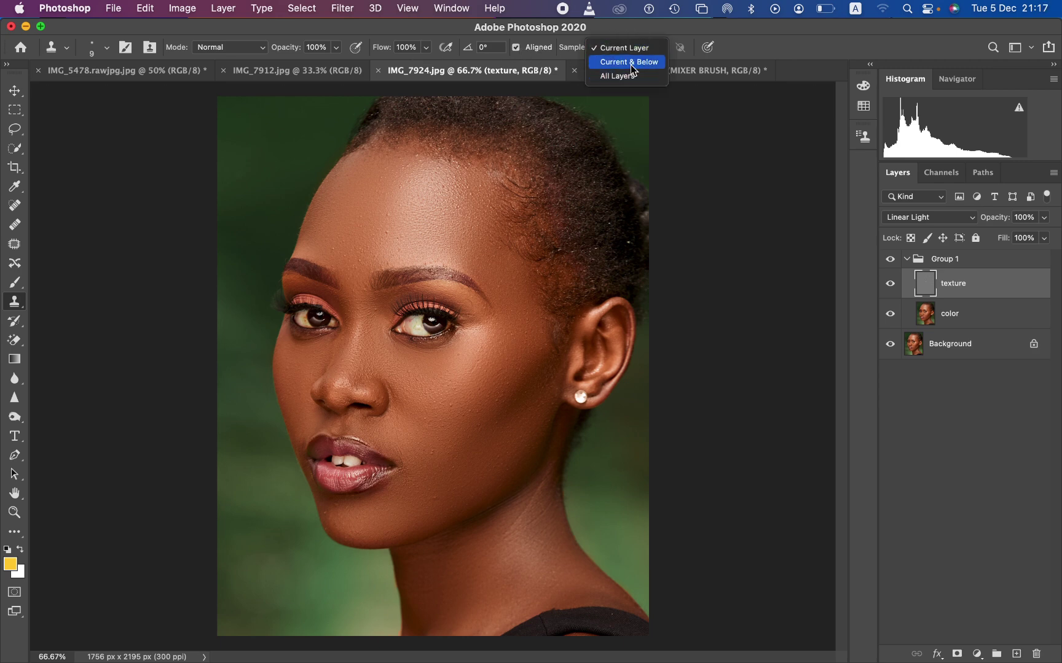
left_click(629, 49)
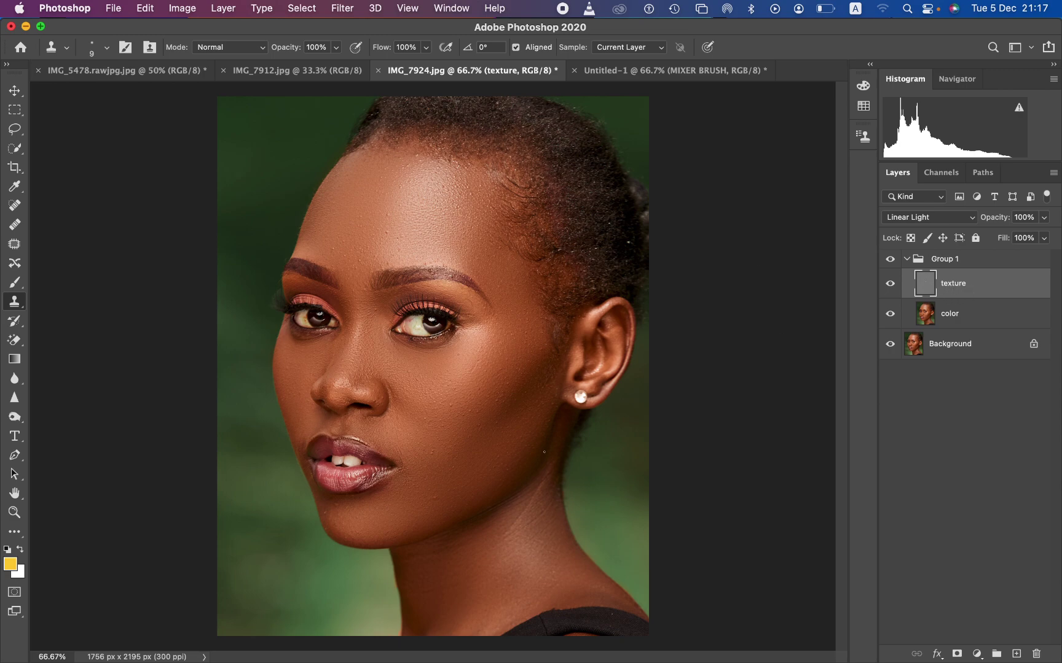
key("super+plus")
key("super+plus")
key("super+plus")
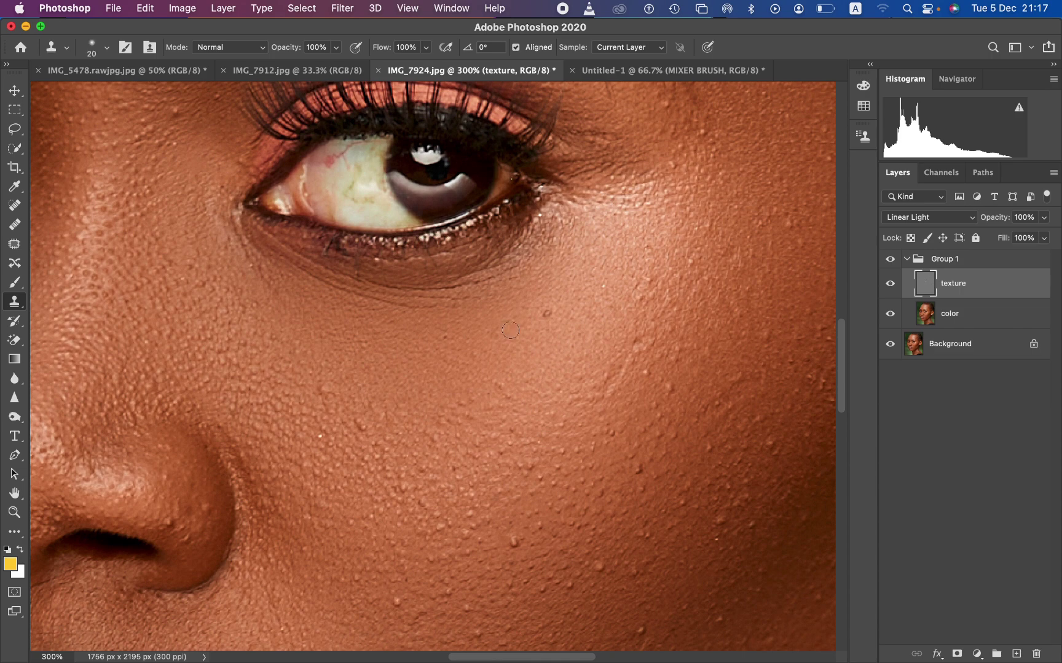
left_click(546, 310)
left_click(548, 315)
mouse_move(664, 337)
left_mouse_down()
mouse_move(642, 341)
mouse_move(667, 391)
mouse_move(673, 362)
left_mouse_up()
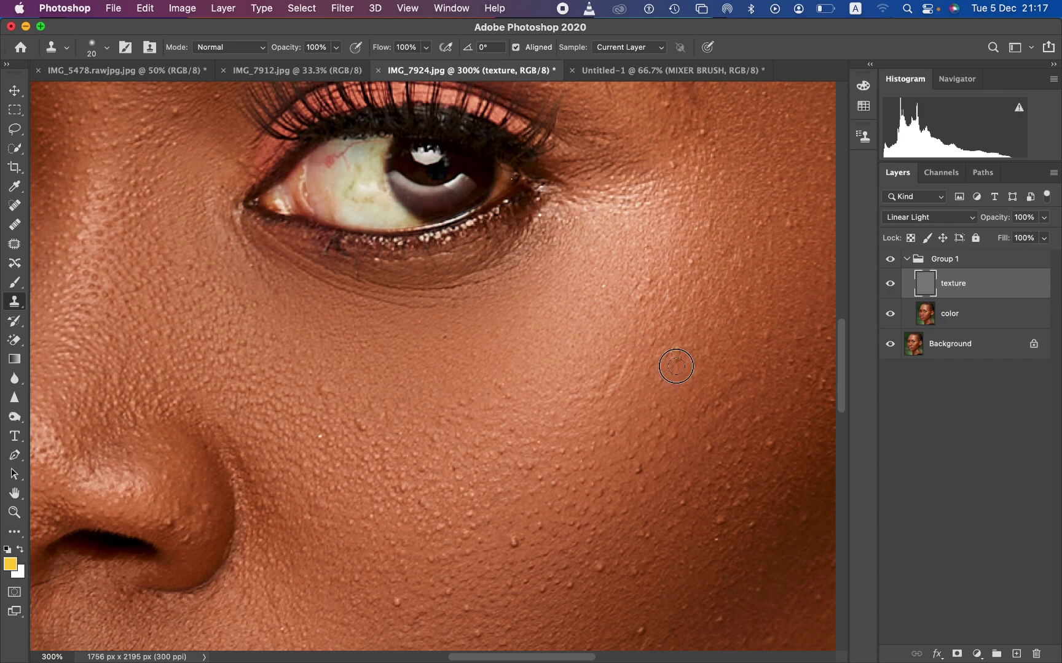
Step: Sample clean texture on the cheek with Clone Stamp and enlarge its brush to 40 px
left_click(645, 364, "alt")
key("super+minus")
key("bracketright")
key("bracketright")
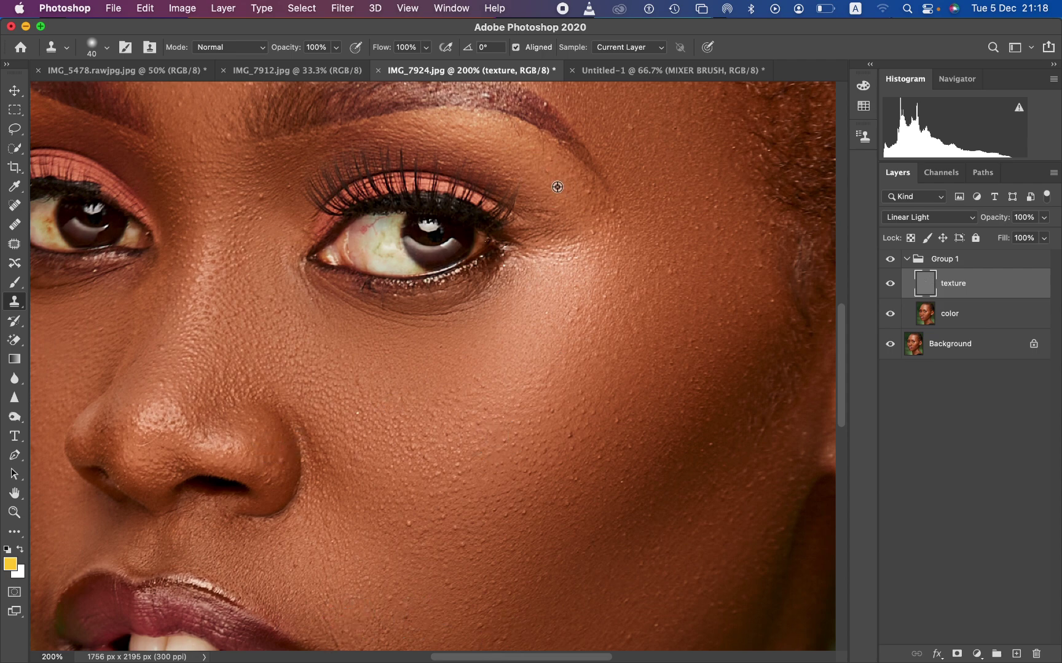
Step: Compare the whole portrait with and without the Group 1 retouching, and collapse the group
key("super+h")
key("super+minus")
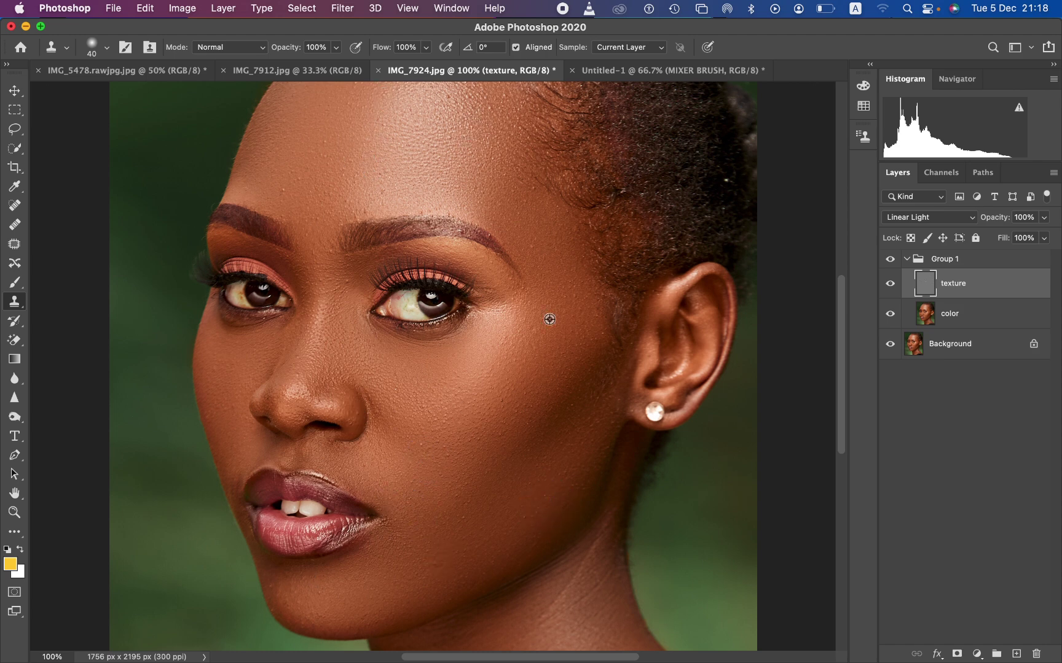
key("super+minus")
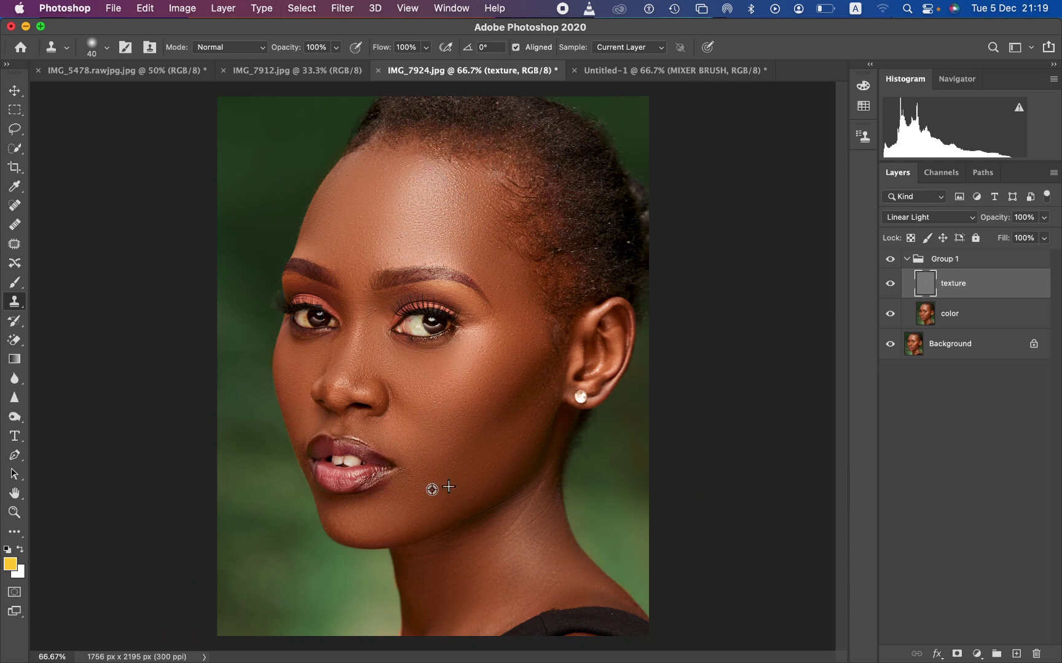
key("super+minus")
key("super+plus")
left_click(889, 261)
left_click(890, 261)
left_click(907, 260)
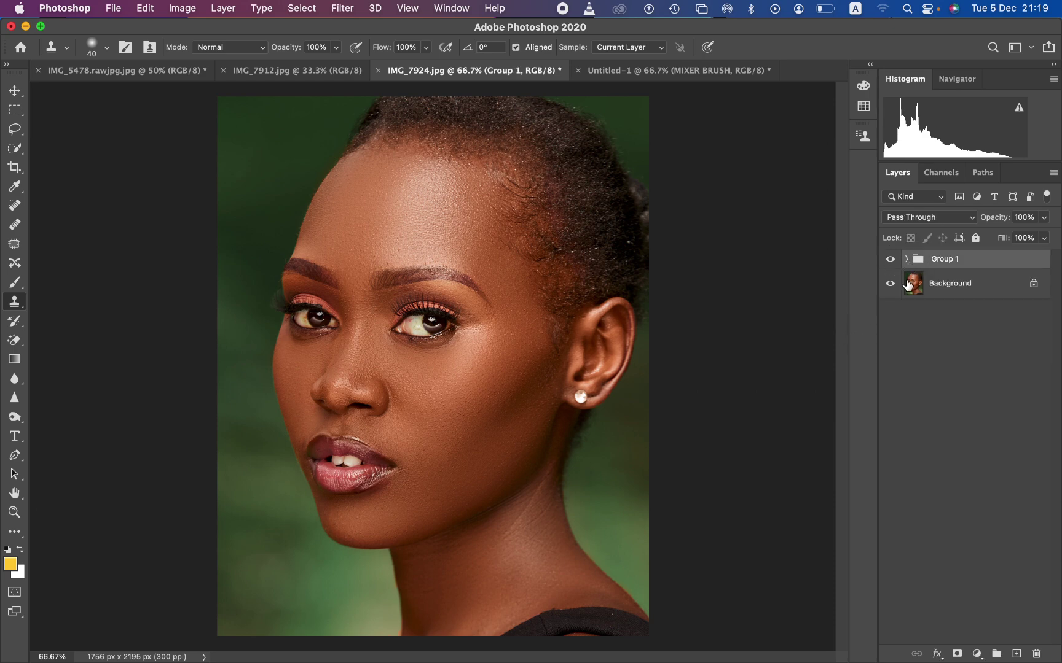
Step: Add a Hue/Saturation adjustment layer above Group 1 with Saturation -64 and invert its mask to black
left_click(977, 654)
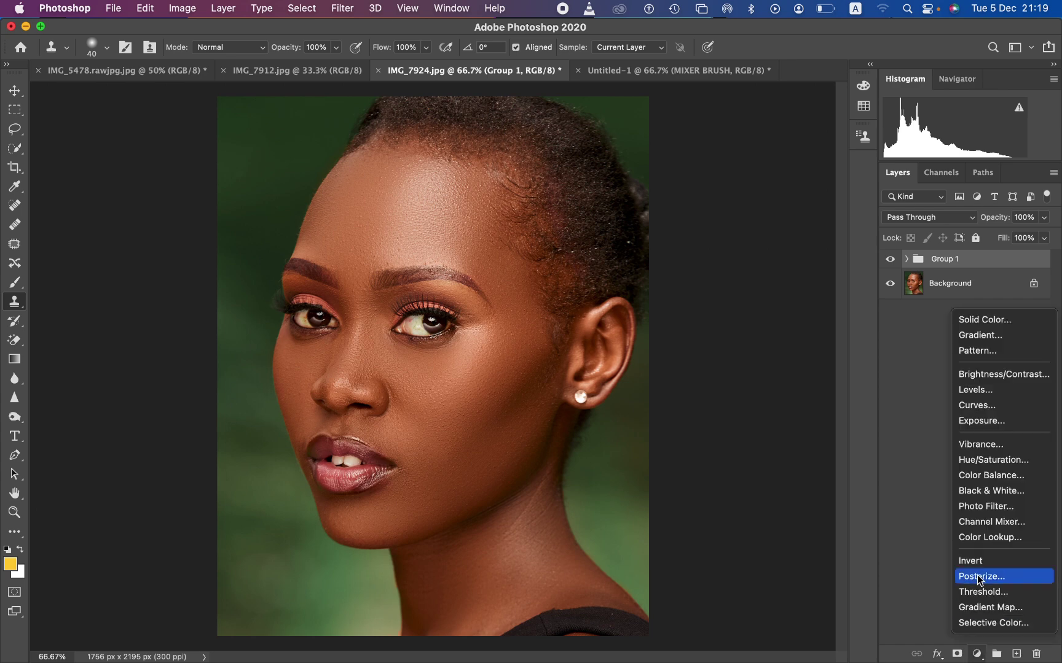
left_click(998, 462)
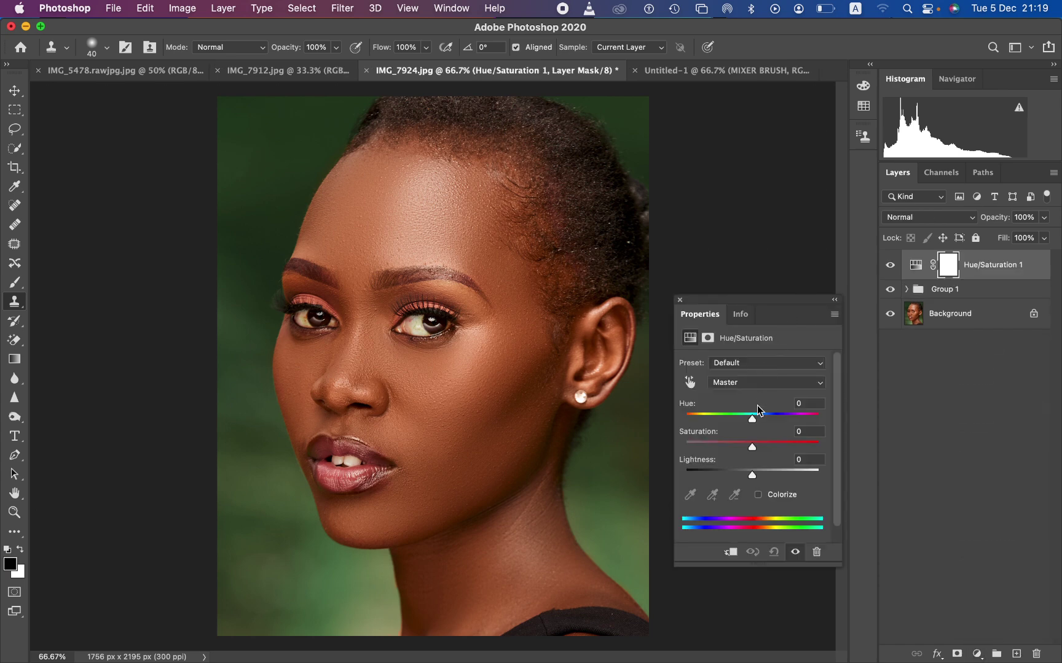
left_click_drag(751, 453, 709, 450)
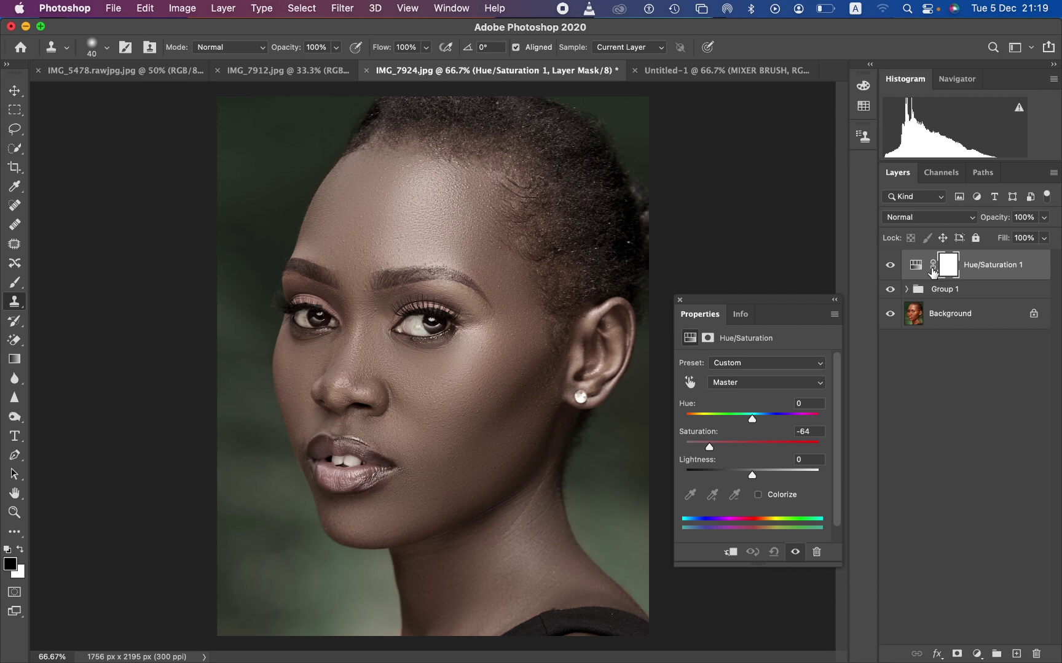
key("super+i")
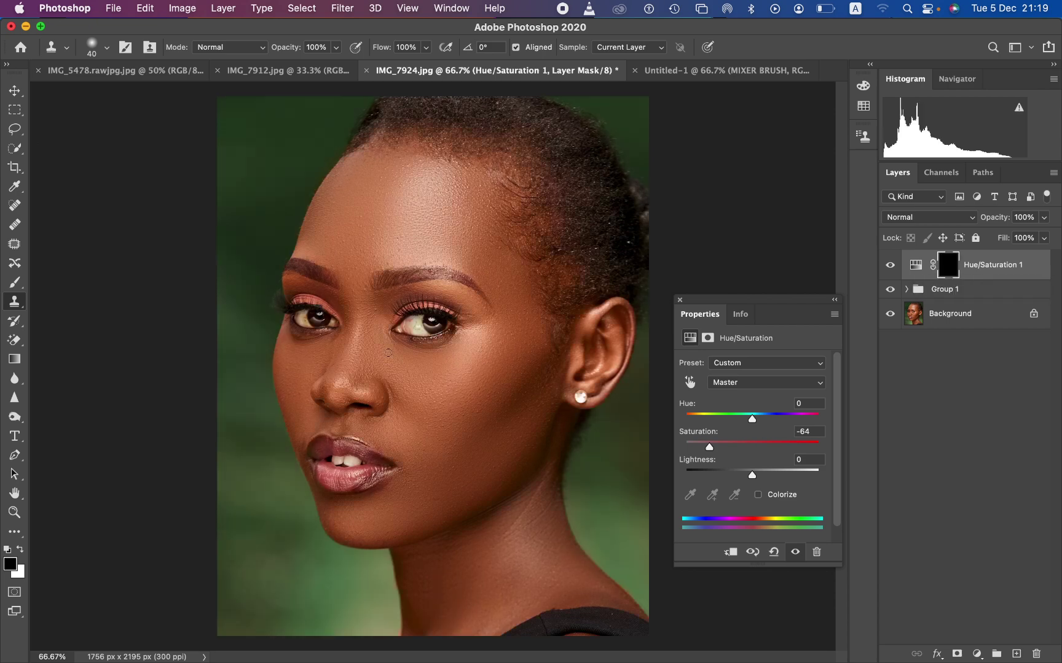
Step: Set up the Brush tool with the Soft Round preset at 0% hardness and white as foreground color
left_click(15, 282)
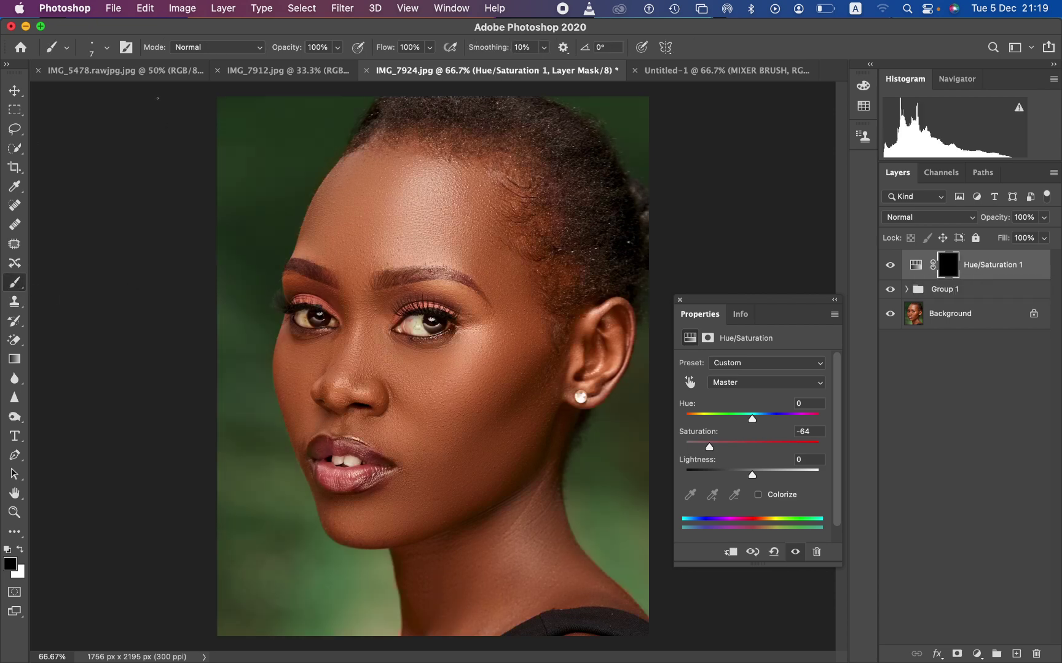
left_click(107, 48)
left_click_drag(111, 112, 86, 114)
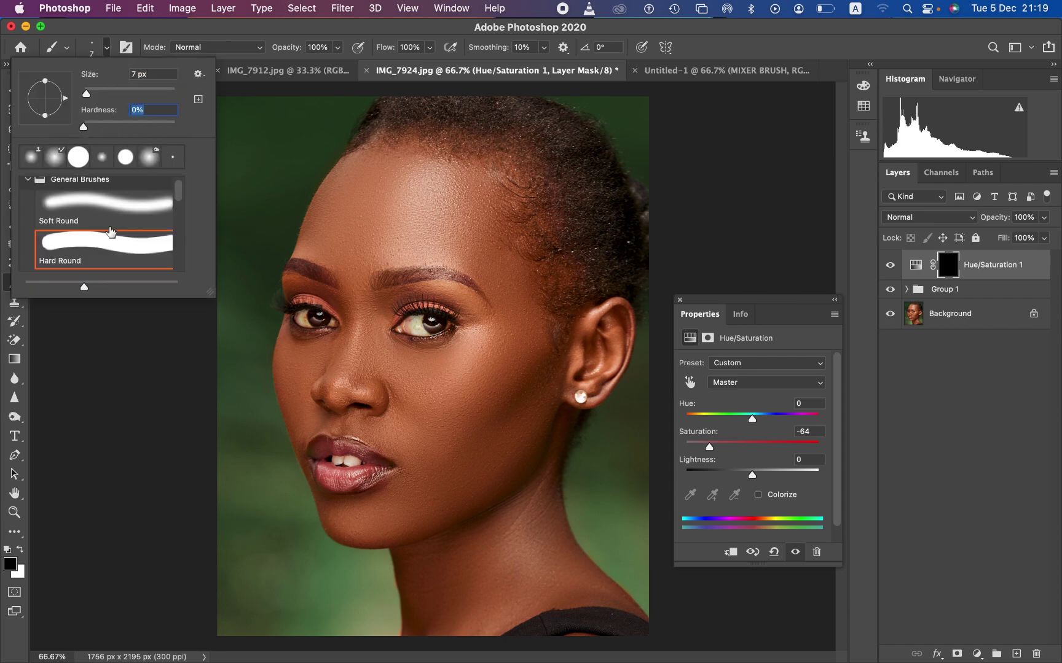
left_click(109, 207)
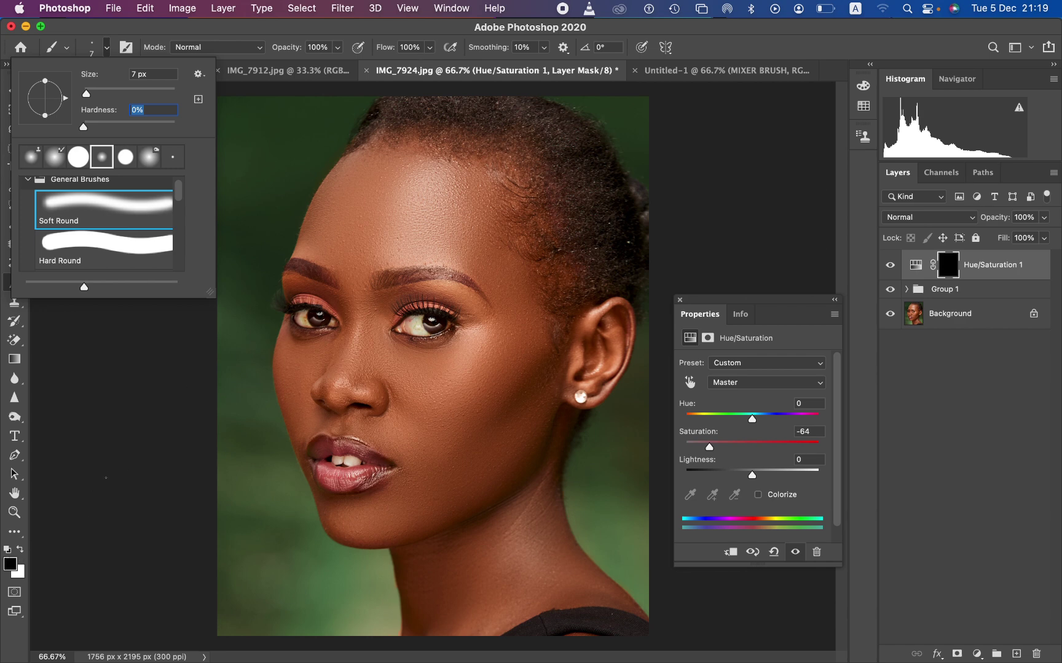
left_click(119, 463)
key("x")
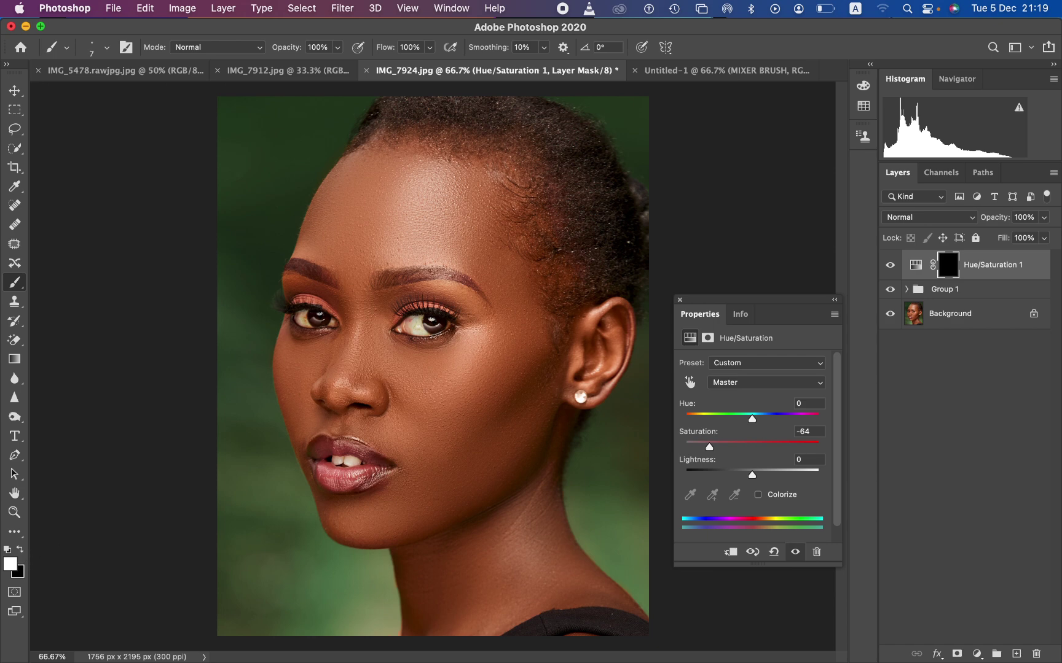
Step: Paint white on the Hue/Saturation mask over the whites of both eyes with a 30 px brush
key("super+equal")
key("super+equal")
key("super+equal")
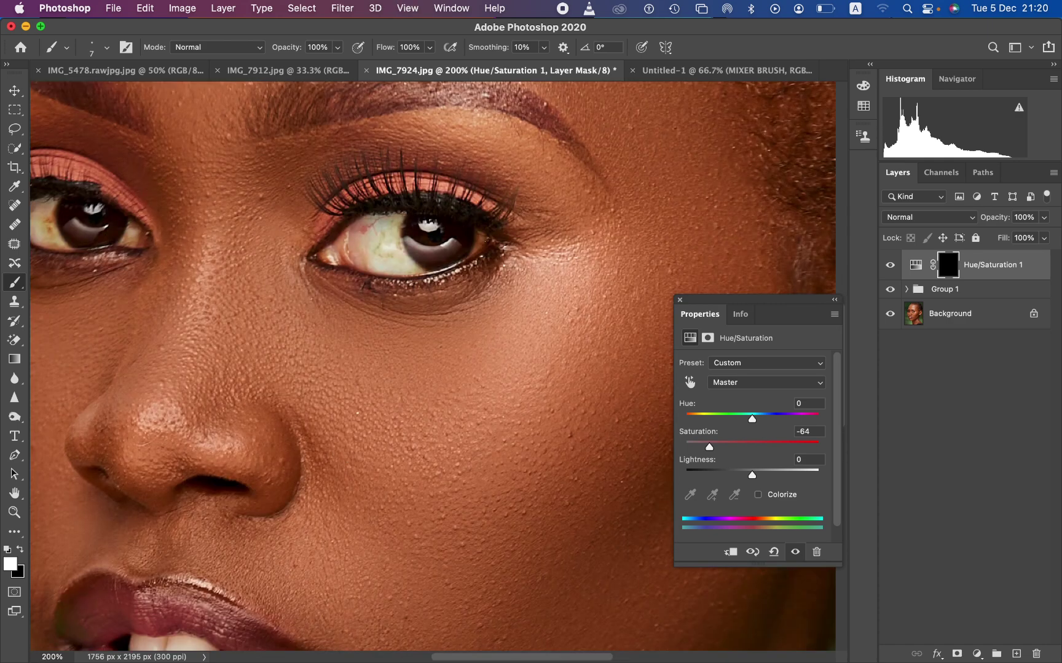
key("bracketright")
key("bracketright")
left_click(22, 549)
left_click(22, 550)
mouse_move(379, 230)
left_mouse_down()
mouse_move(371, 252)
mouse_move(396, 255)
mouse_move(398, 216)
mouse_move(406, 261)
mouse_move(469, 233)
mouse_move(480, 240)
mouse_move(421, 262)
mouse_move(384, 250)
left_mouse_up()
scroll(324, 315, "left", 8)
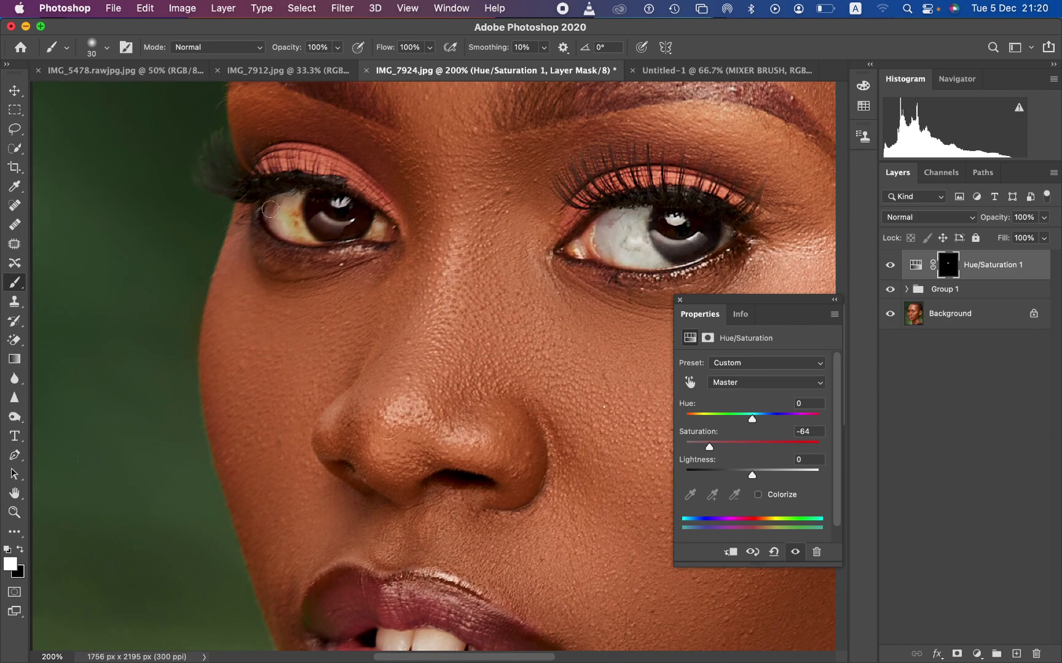
mouse_move(270, 210)
left_mouse_down()
mouse_move(293, 196)
mouse_move(299, 222)
mouse_move(282, 219)
mouse_move(287, 206)
mouse_move(284, 220)
mouse_move(302, 230)
mouse_move(284, 209)
mouse_move(317, 237)
mouse_move(366, 238)
left_mouse_up()
Step: Paint white on the Hue/Saturation mask over the teeth to remove their yellow tint
scroll(543, 429, "down", 5)
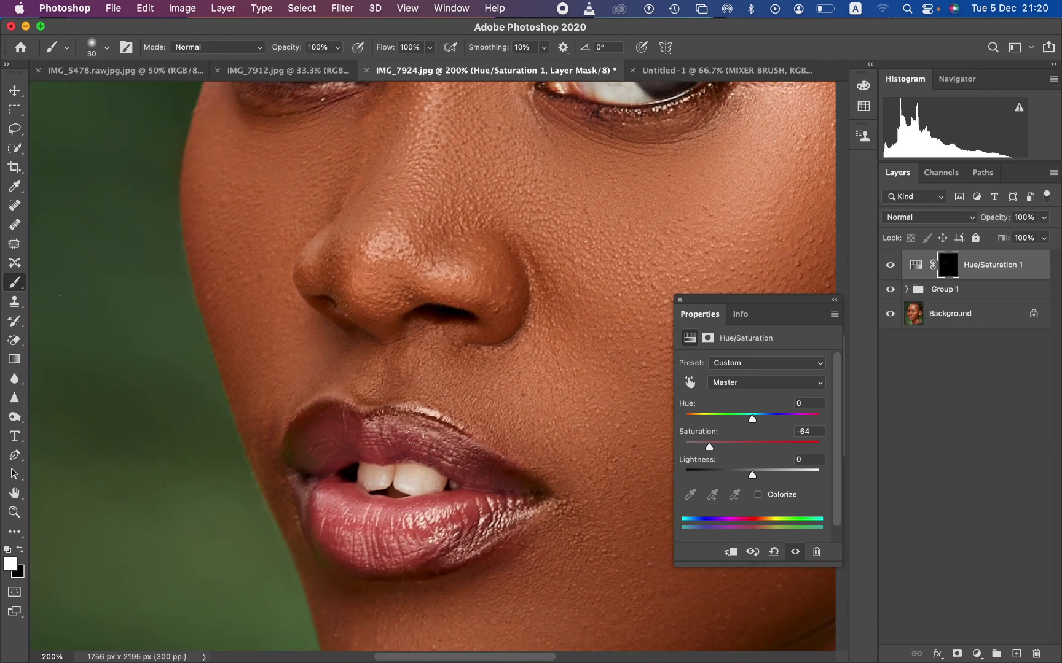
mouse_move(368, 481)
left_mouse_down()
mouse_move(434, 485)
mouse_move(367, 478)
left_mouse_up()
key("super+minus")
key("super+minus")
key("super+minus")
key("super+minus")
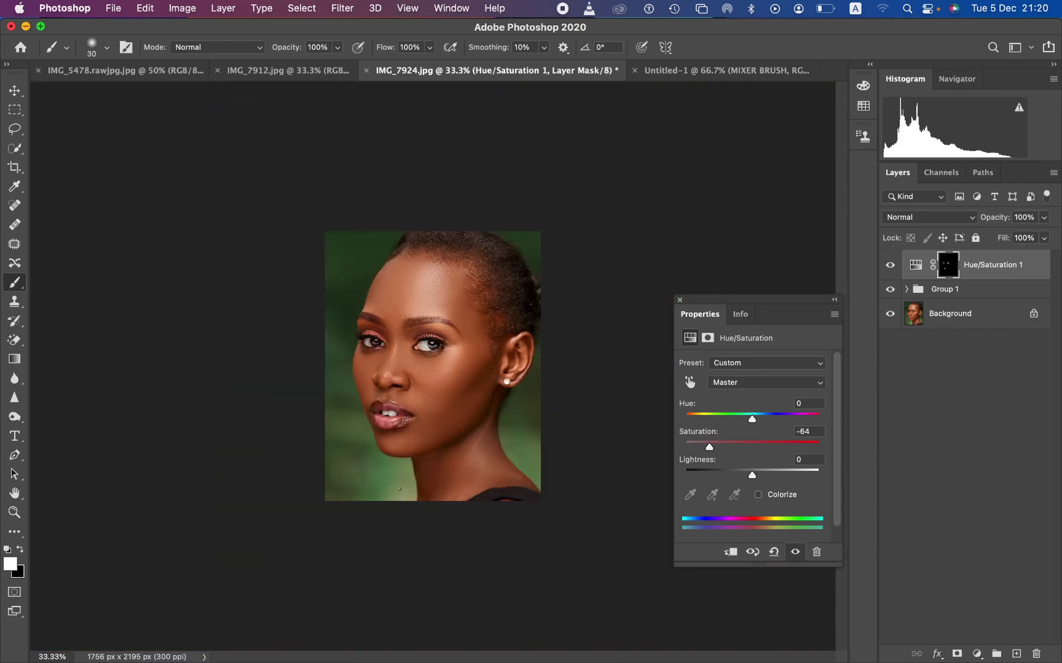
key("super+plus")
key("super+plus")
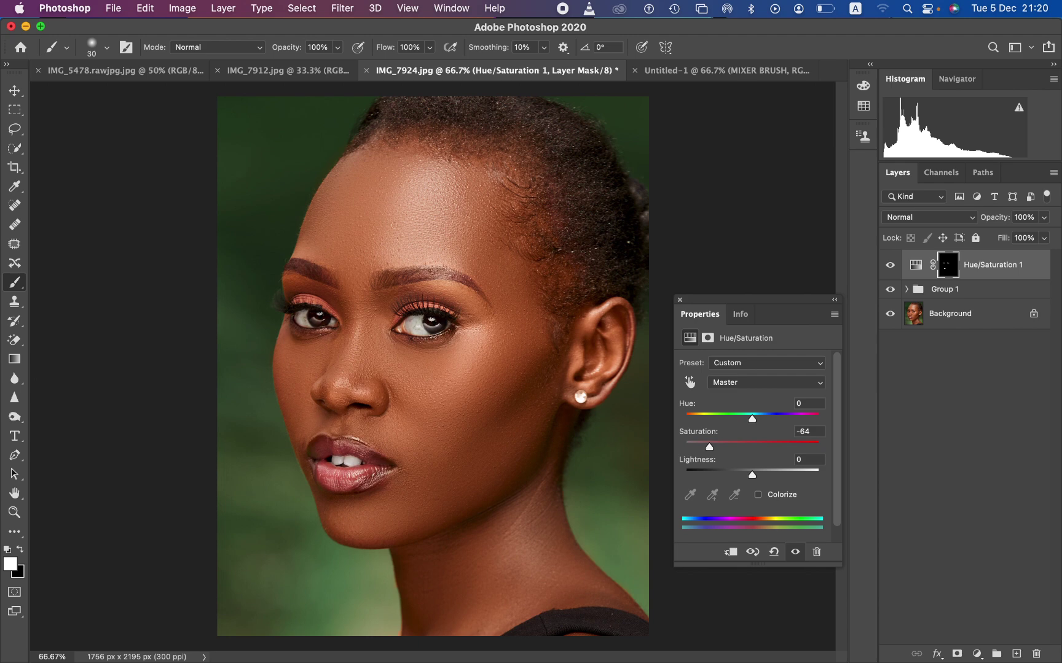
Step: Review the format, resampling and canvas size settings in Export As, and close it without exporting
left_click(114, 8)
mouse_move(166, 203)
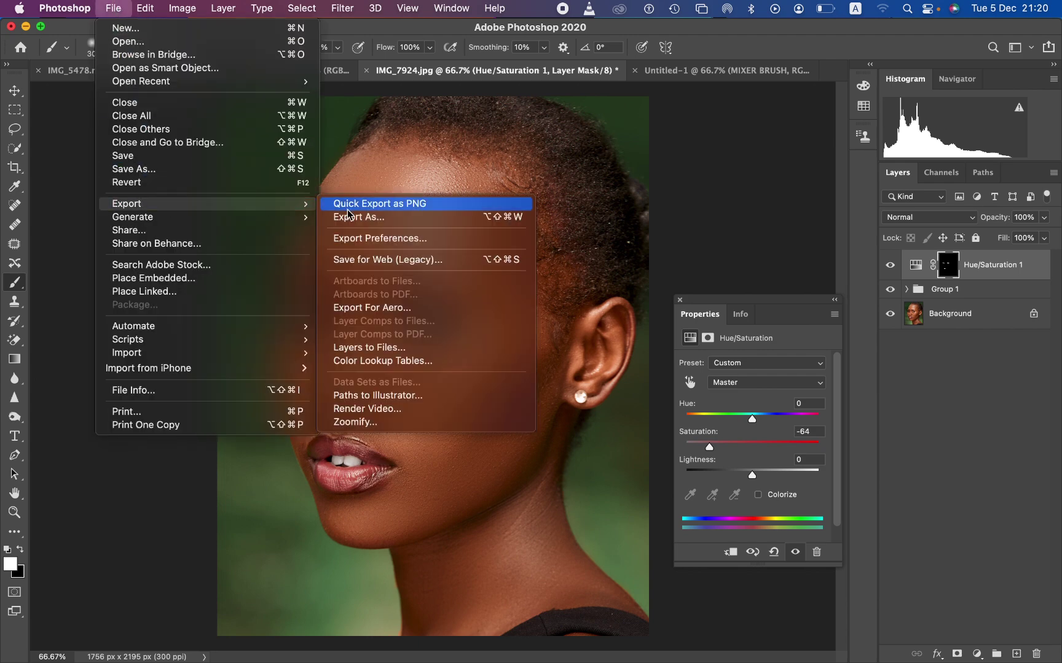
left_click(417, 222)
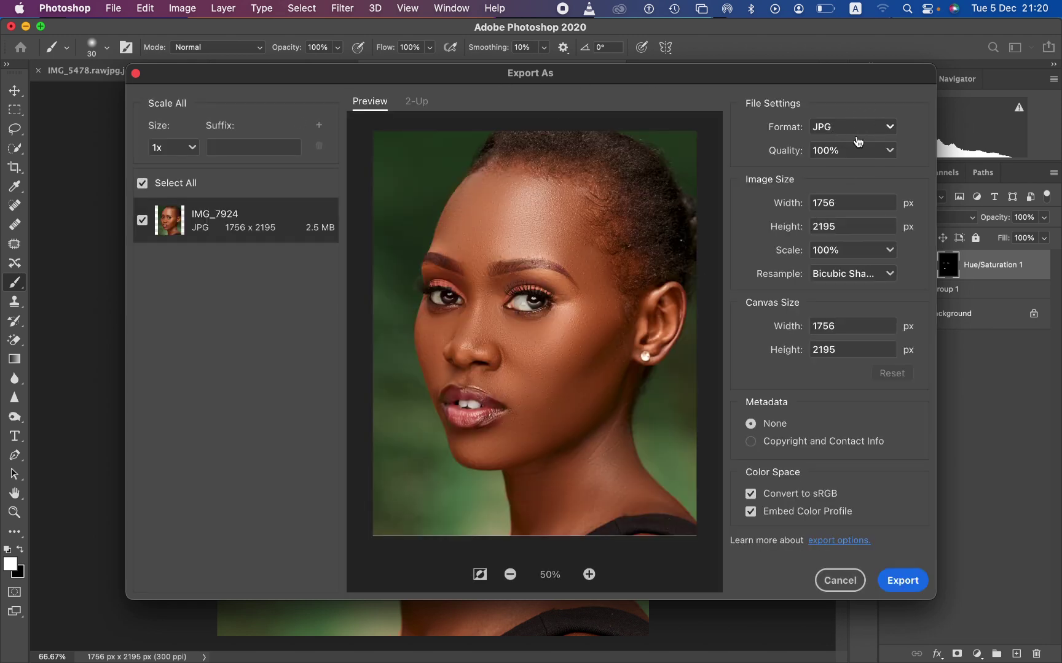
left_click(857, 131)
left_click(857, 132)
left_click(867, 277)
left_click(870, 329)
left_click(841, 581)
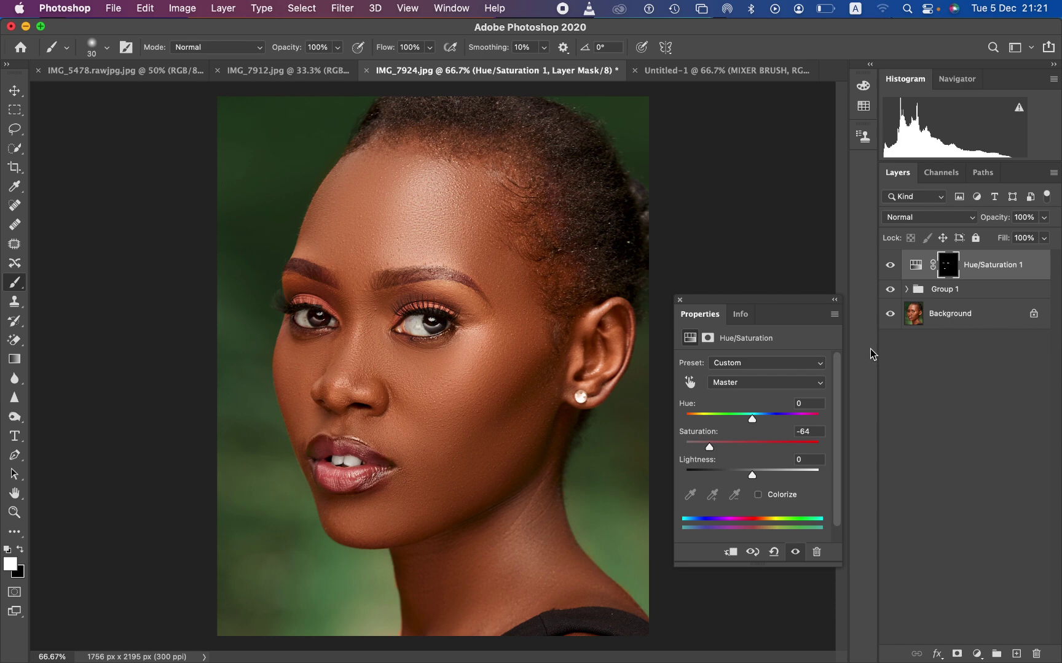
Step: Compare the finished retouch with the Background layer shown alone, and close the Hue/Saturation properties
left_click(890, 314, "alt")
left_click(890, 314, "alt")
left_click(889, 314, "alt")
left_click(889, 315, "alt")
left_click(680, 301)
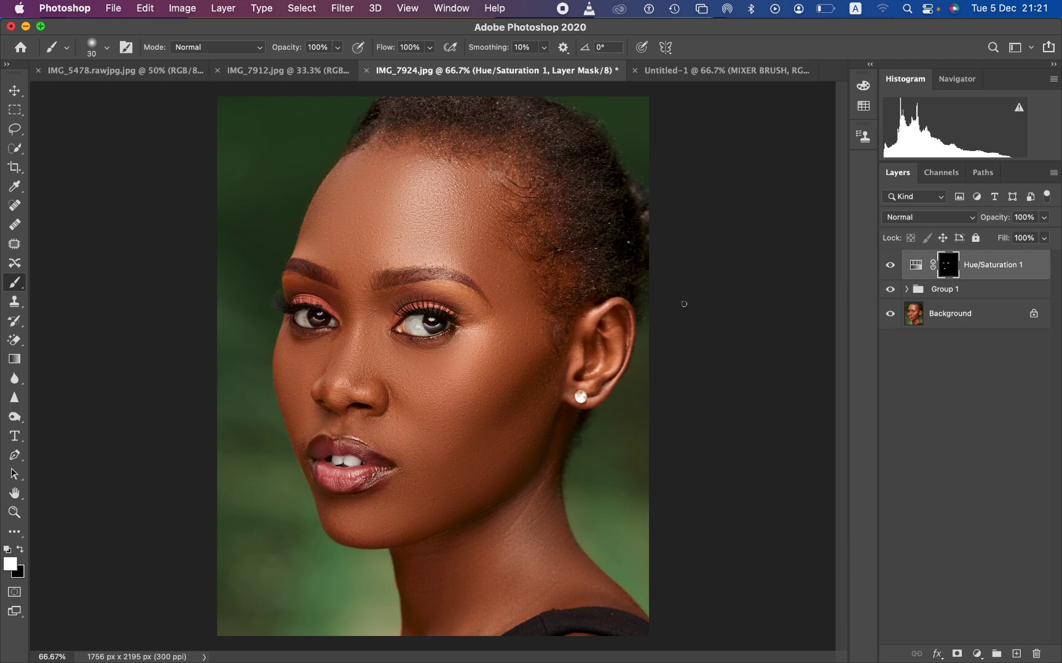